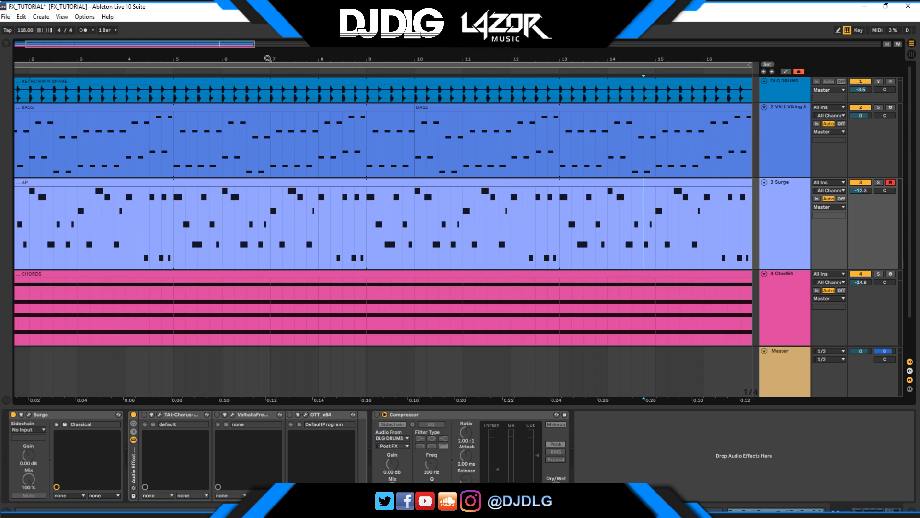
Solo the DLG DRUMS track and start playback from the middle of bar 2.
drag(267, 58, 267, 43)
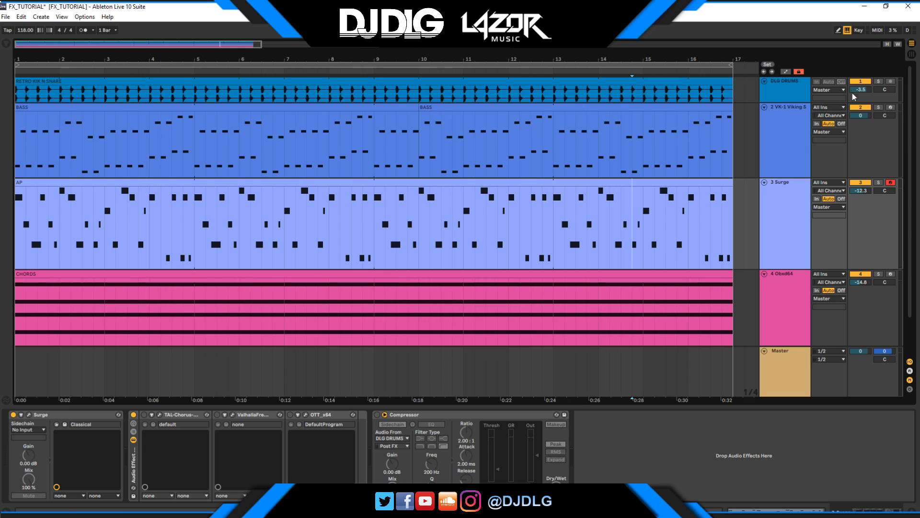
click(879, 81)
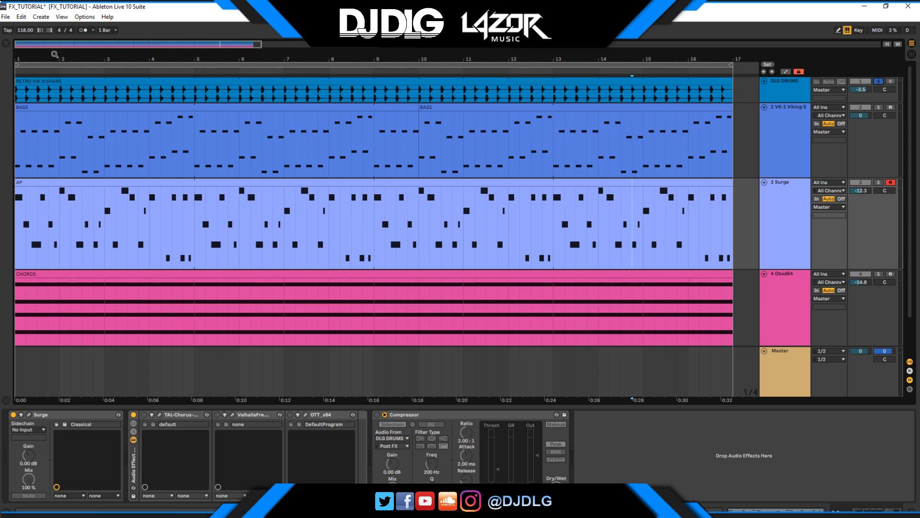
drag(51, 56, 52, 54)
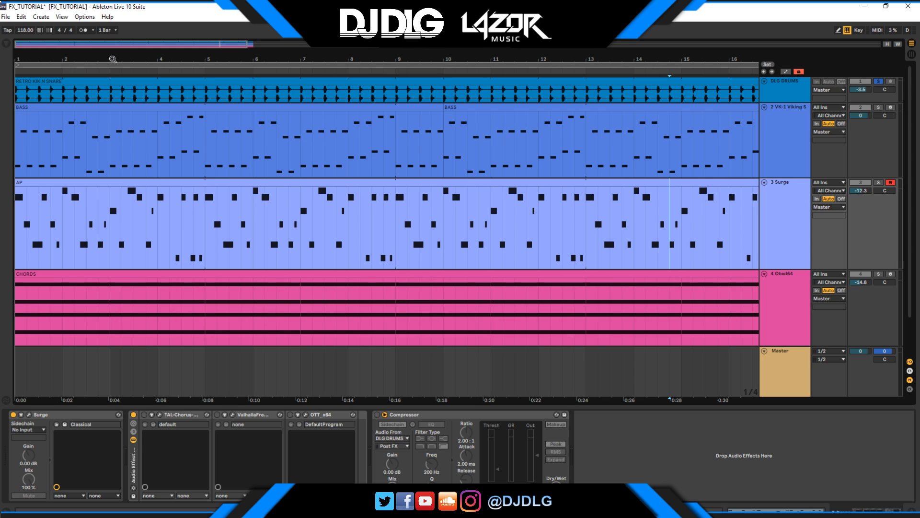
click(85, 90)
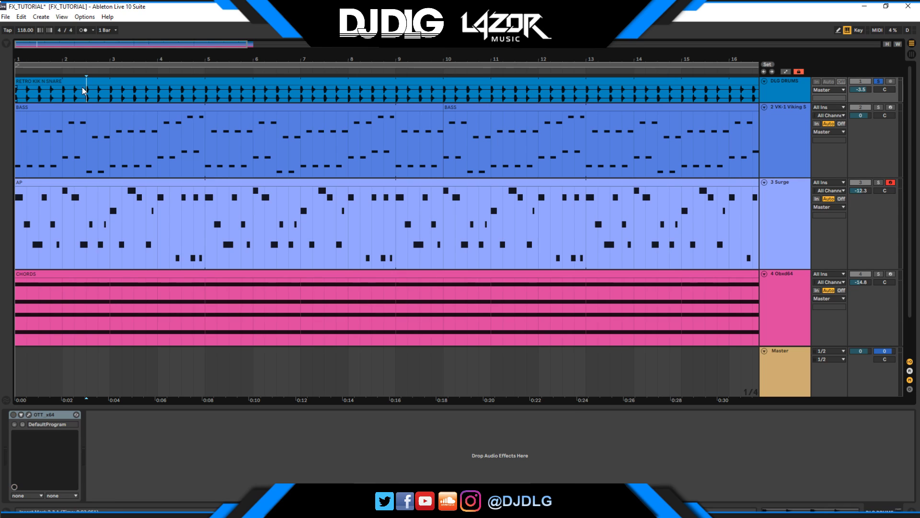
key(space)
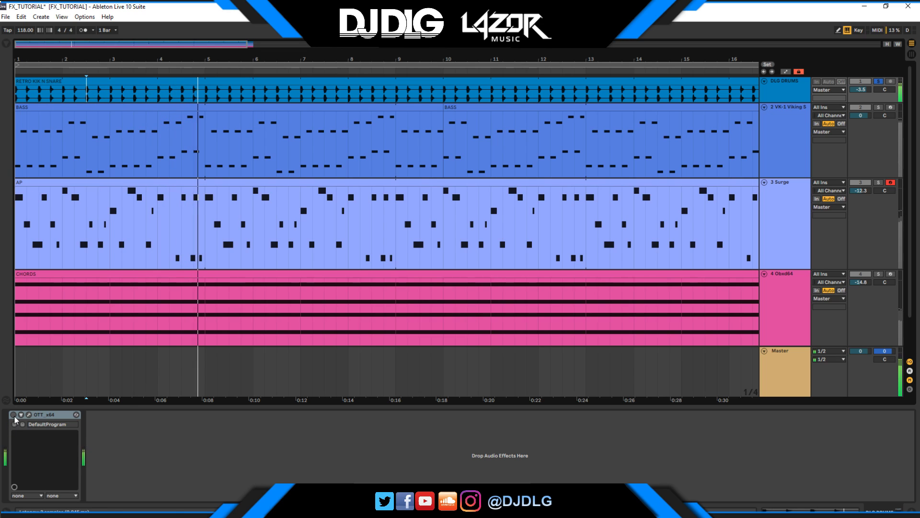
Enable the OTT compressor on the drum track and open its plugin window, moved clear of the upper tracks.
click(30, 417)
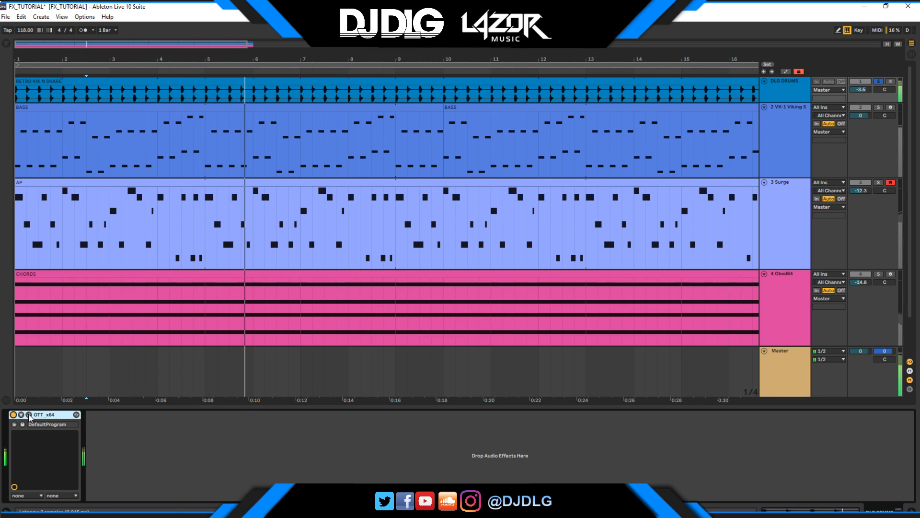
click(28, 415)
drag(168, 305, 373, 139)
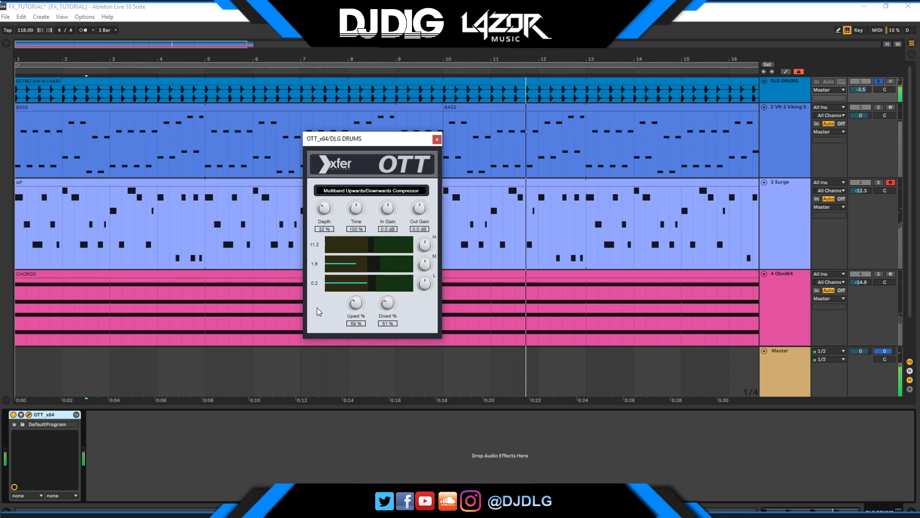
drag(384, 141, 361, 168)
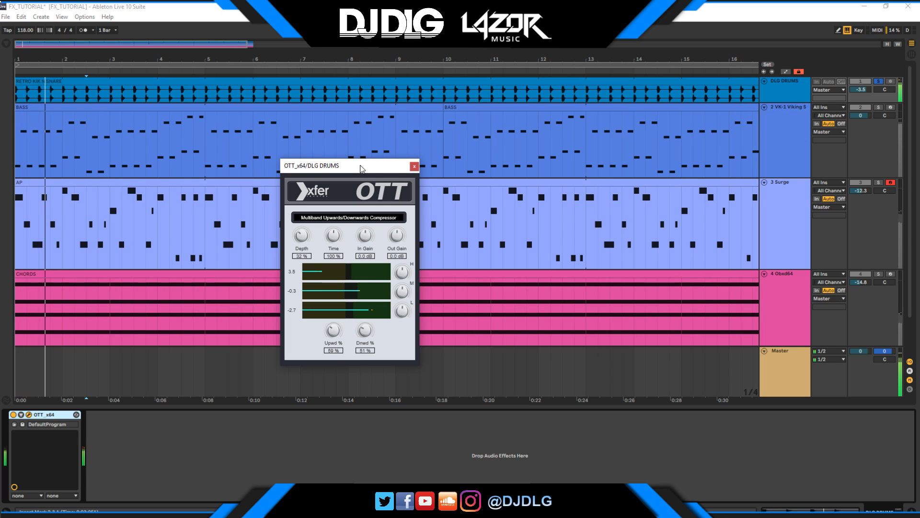
drag(360, 165, 259, 252)
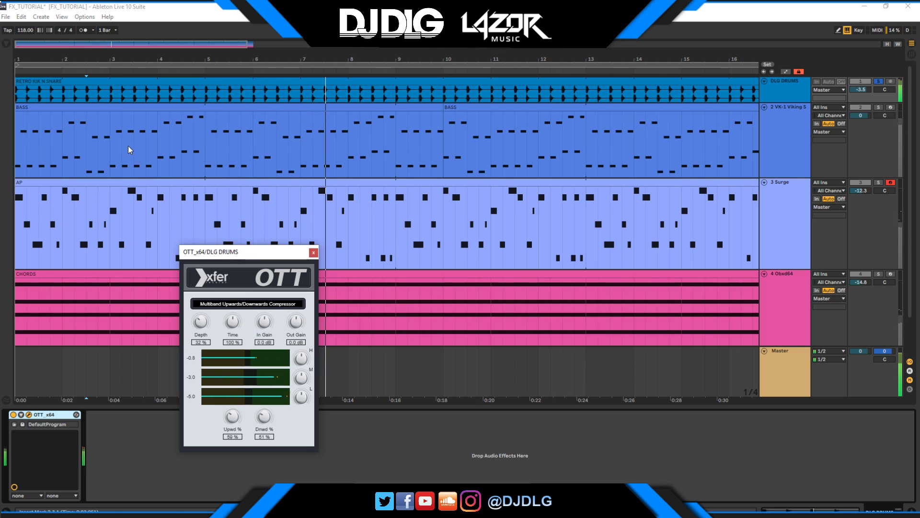
Solo the VK-1 Viking bass track alongside the drums and open its synthesizer window.
click(26, 130)
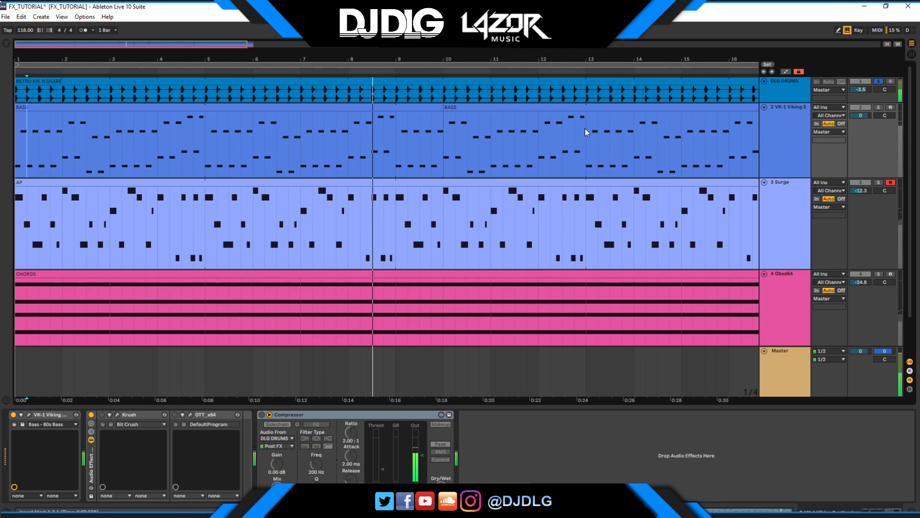
click(878, 108)
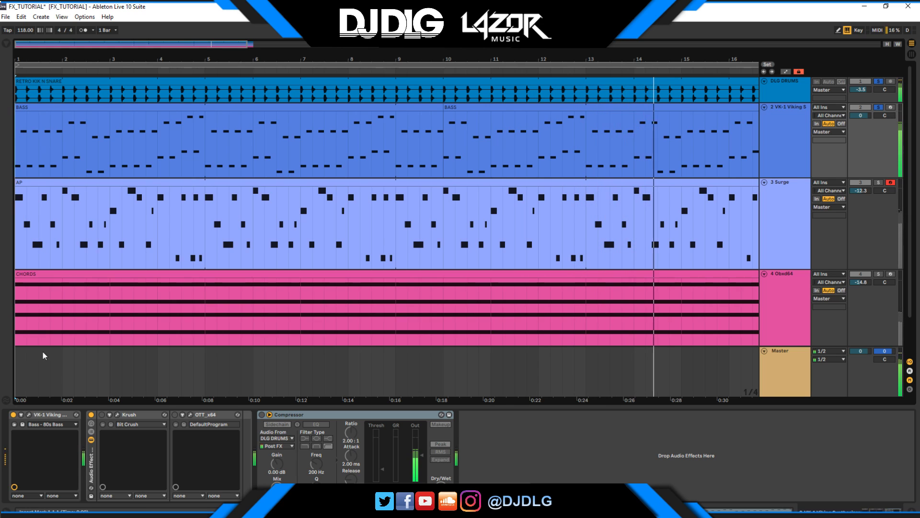
click(29, 415)
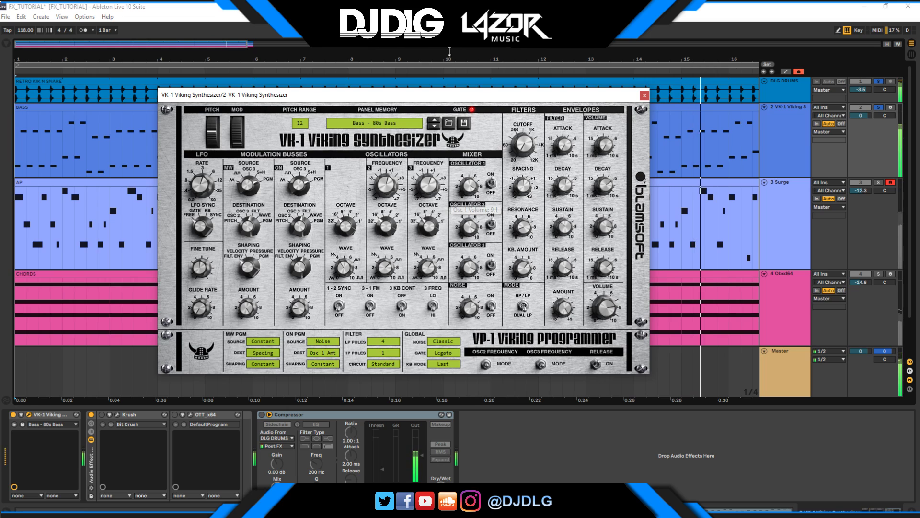
drag(399, 96, 457, 102)
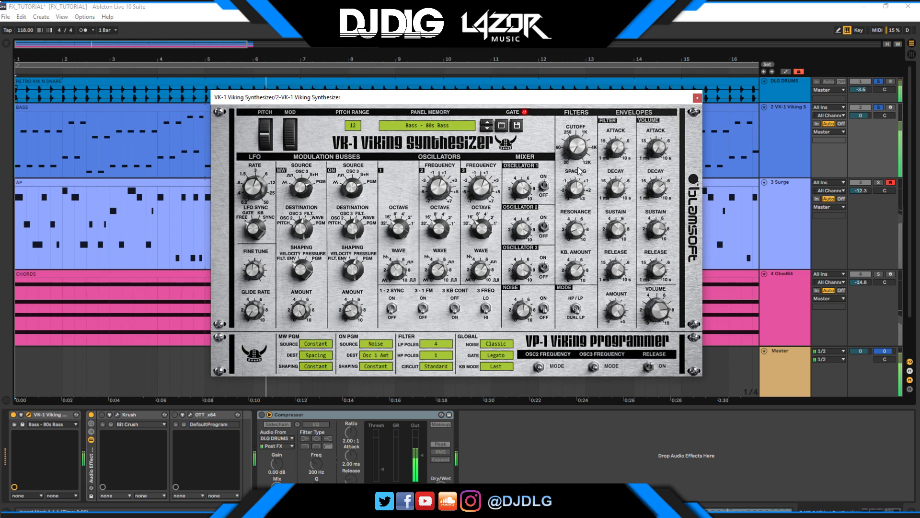
Browse the synthesizer's preset categories, including Synthwave by eXode and Electro Bass by eXode, keeping the 80s Bass preset.
mouse_move(579, 153)
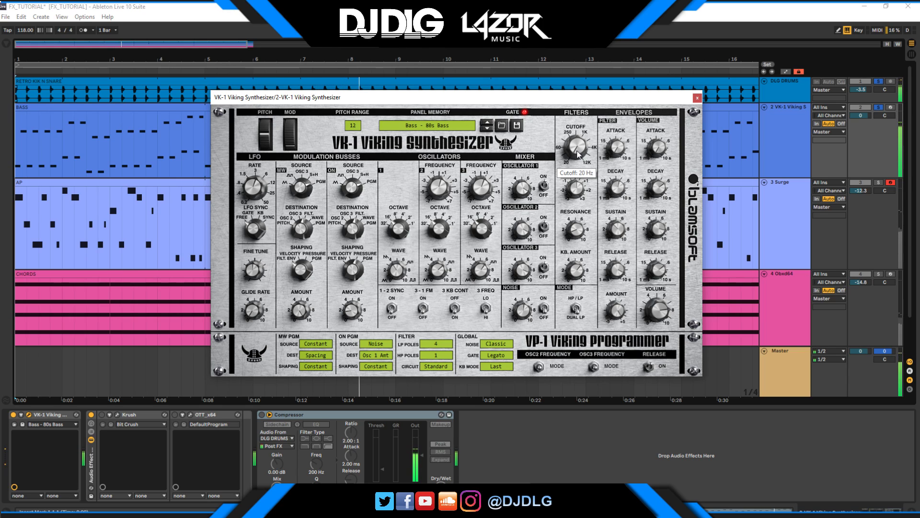
click(446, 125)
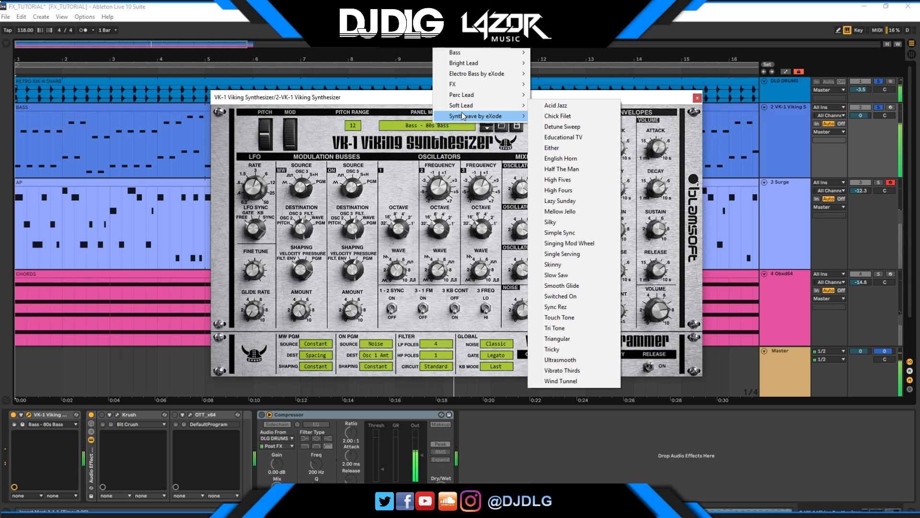
mouse_move(462, 116)
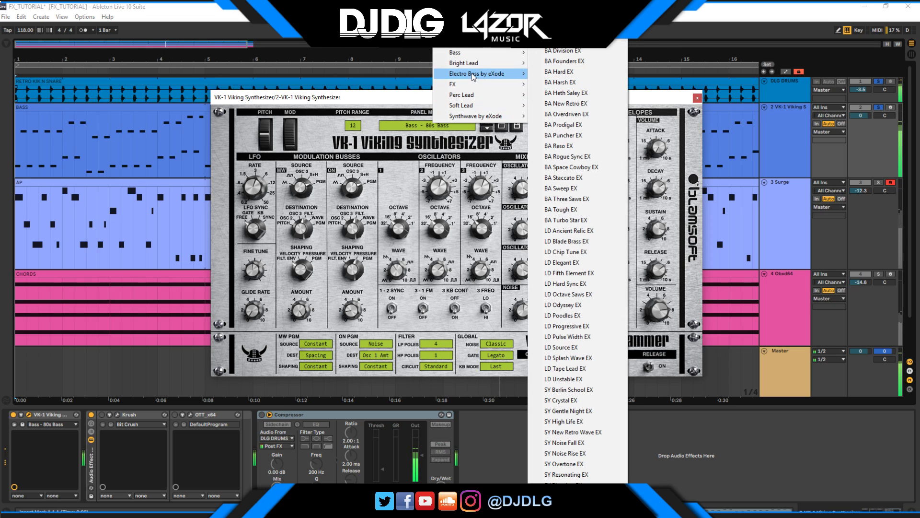
mouse_move(476, 52)
click(362, 63)
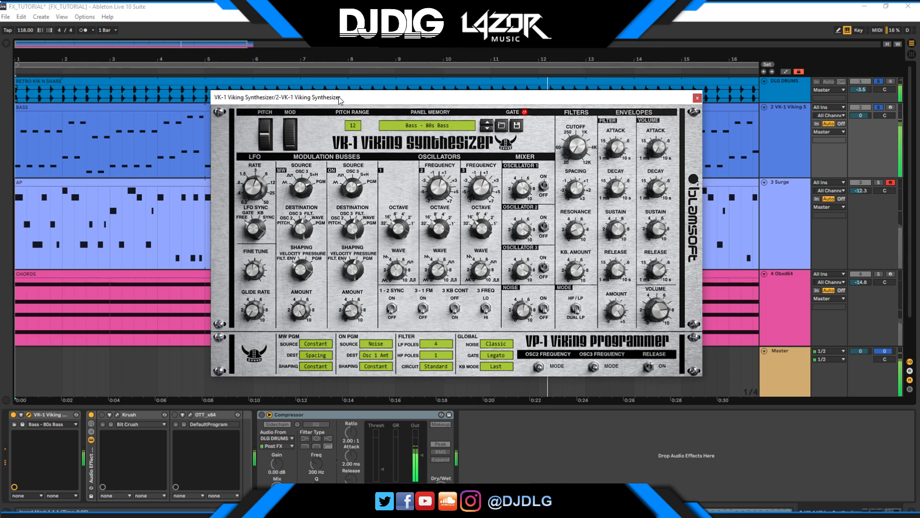
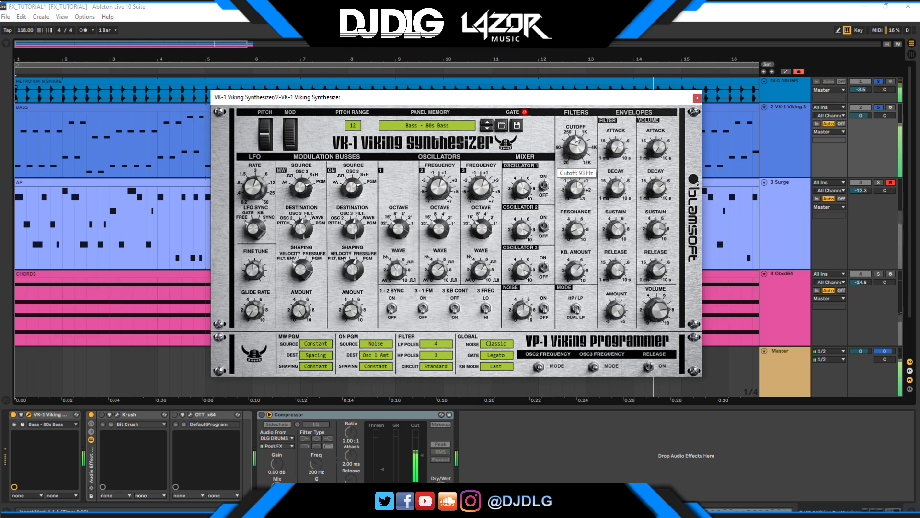
Sweep the bass synth's filter cutoff and filter decay during playback, settling the cutoff at 45 Hz.
drag(578, 131, 591, 92)
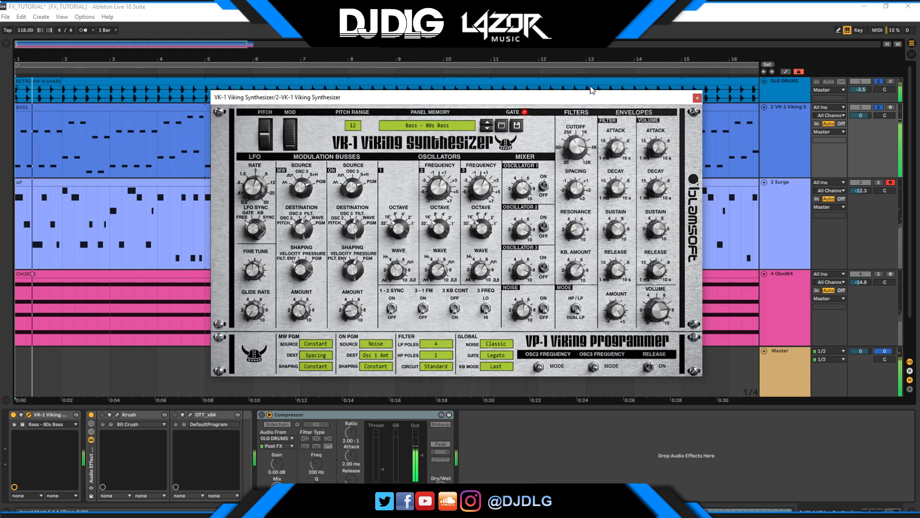
mouse_move(612, 210)
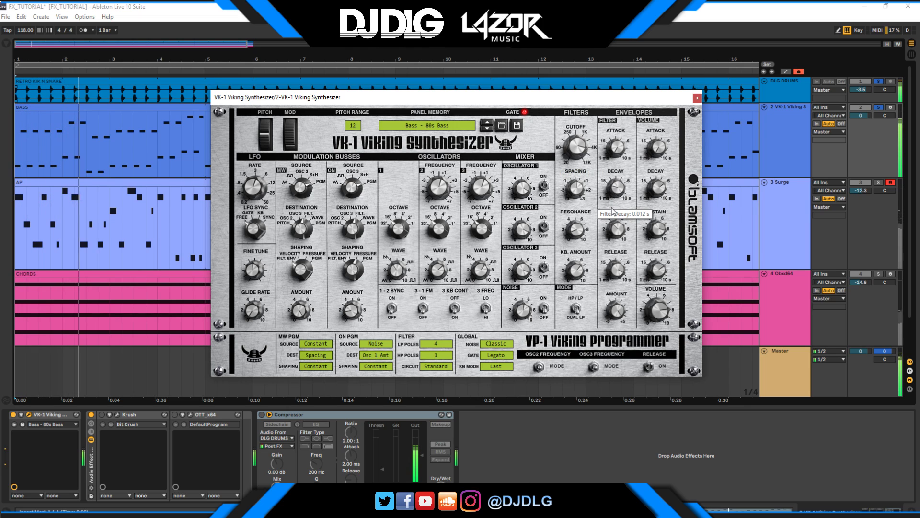
mouse_move(574, 146)
drag(573, 147, 576, 205)
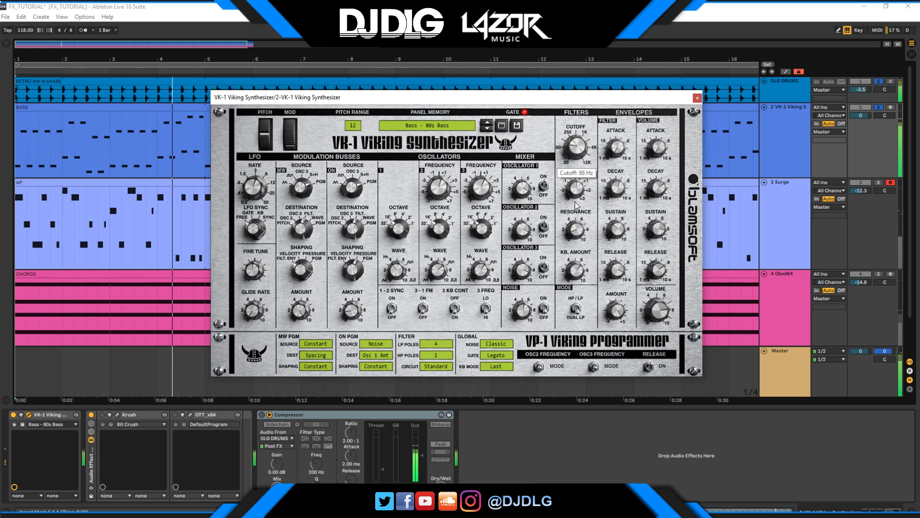
mouse_move(626, 197)
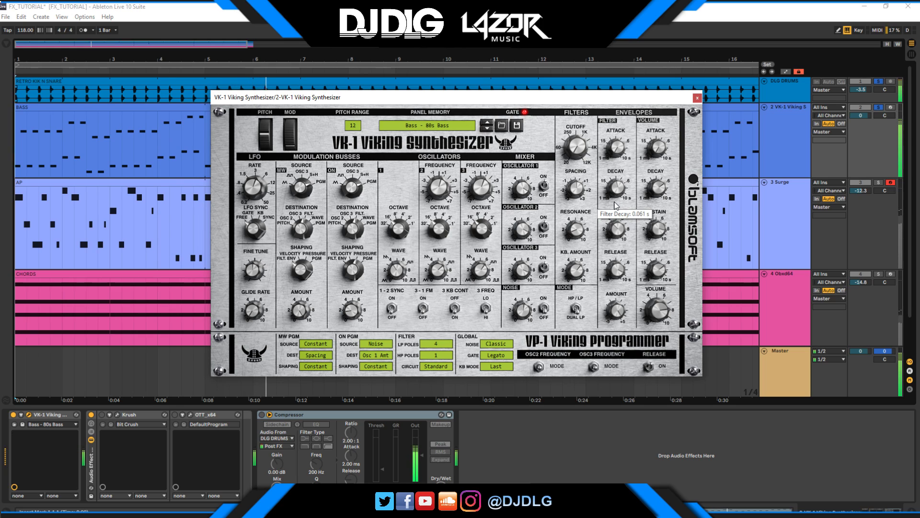
mouse_move(577, 140)
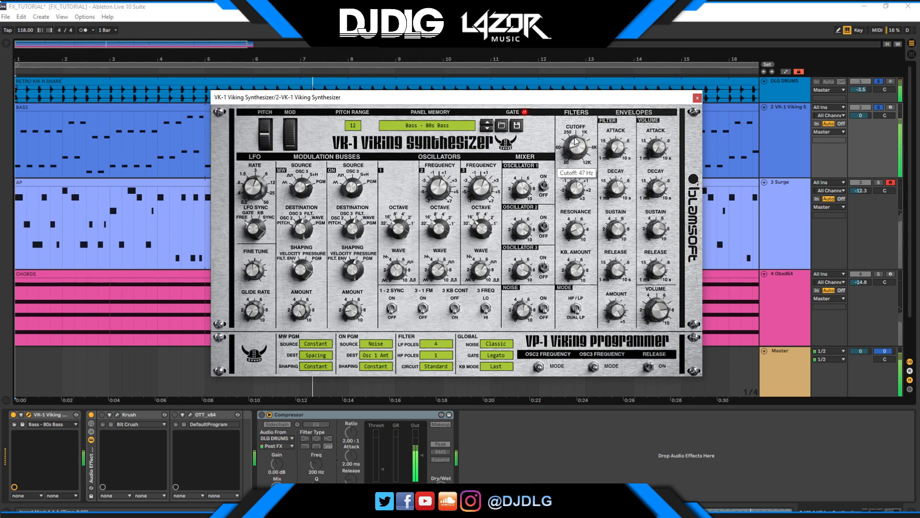
drag(616, 197, 617, 186)
drag(574, 144, 579, 105)
drag(572, 157, 561, 191)
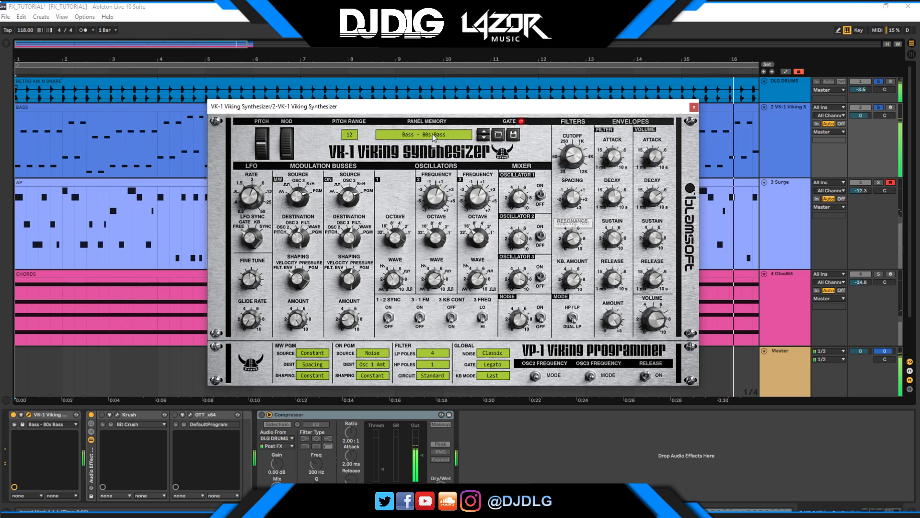
drag(572, 156, 570, 164)
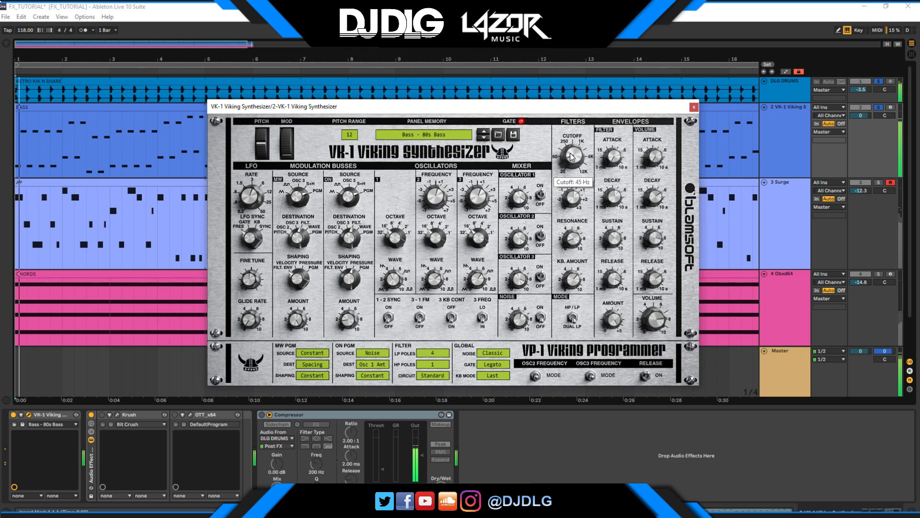
Review the presets in the synthesizer's Bass category and leave the current preset loaded.
click(433, 132)
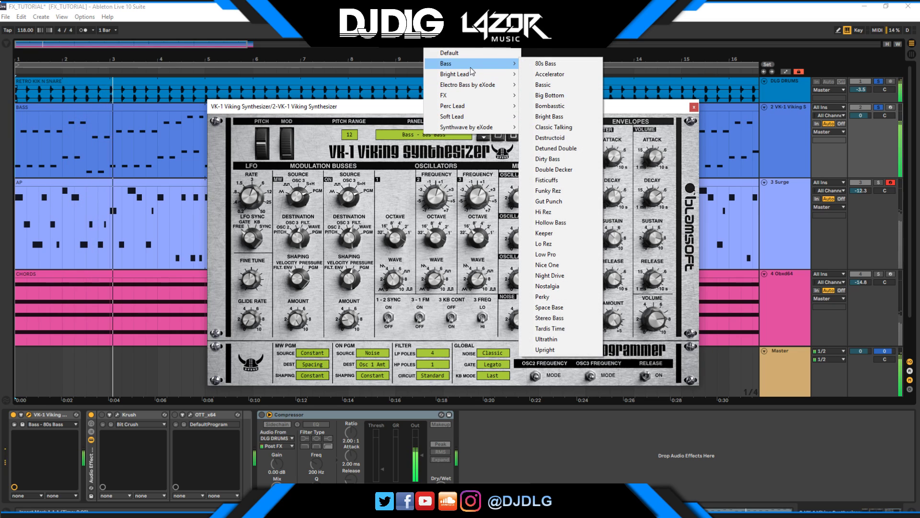
click(361, 116)
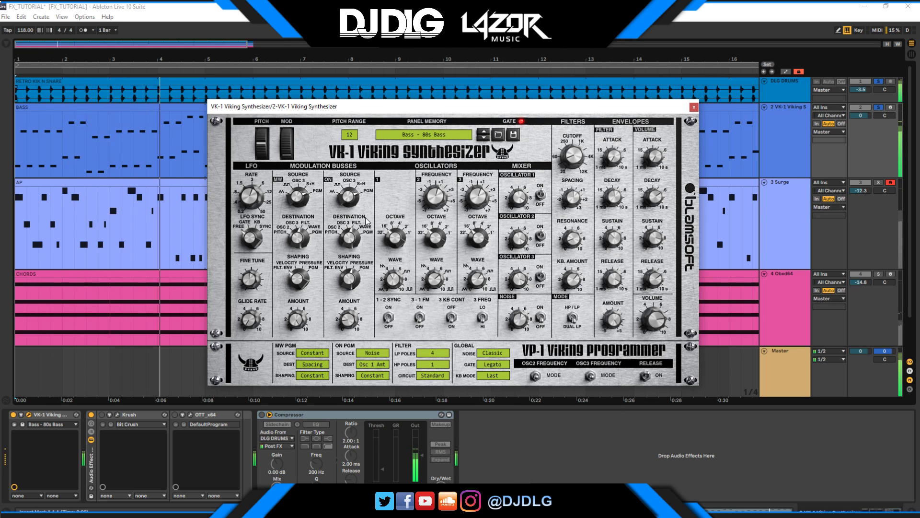
Enable the Krush effect on the bass track and open its window, with the synthesizer window moved beside it.
click(101, 415)
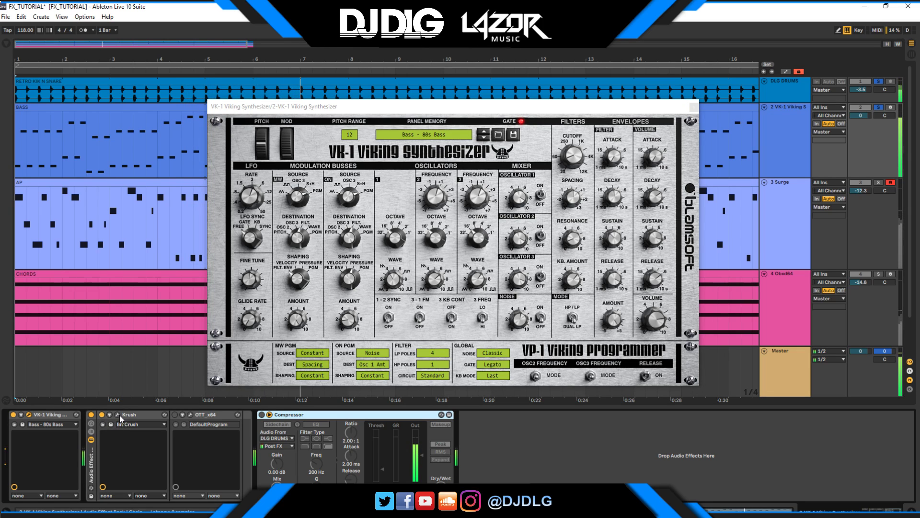
click(118, 416)
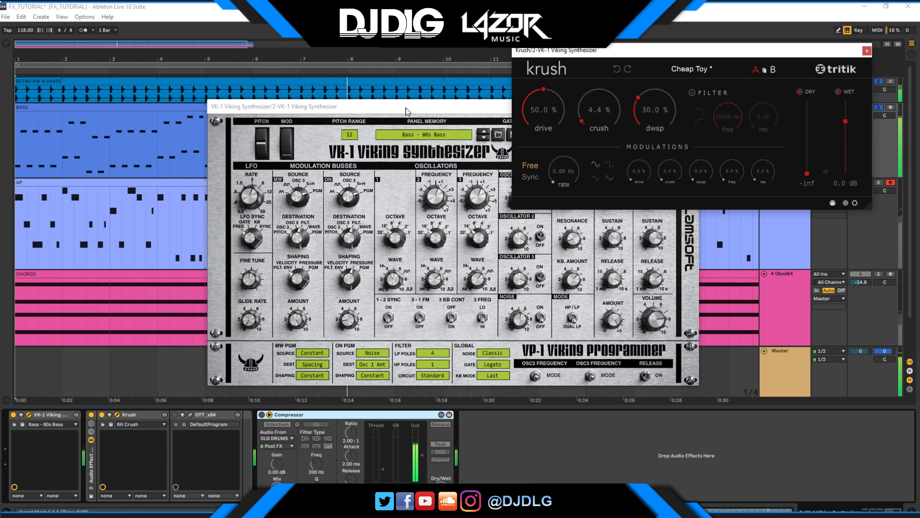
click(346, 106)
drag(367, 110, 179, 76)
Set Krush's dry level to -2.8 dB, wet to -5.5 dB, drive to 0.8 %, crush to 4.8 % and dwsp to 26.4 %.
click(808, 174)
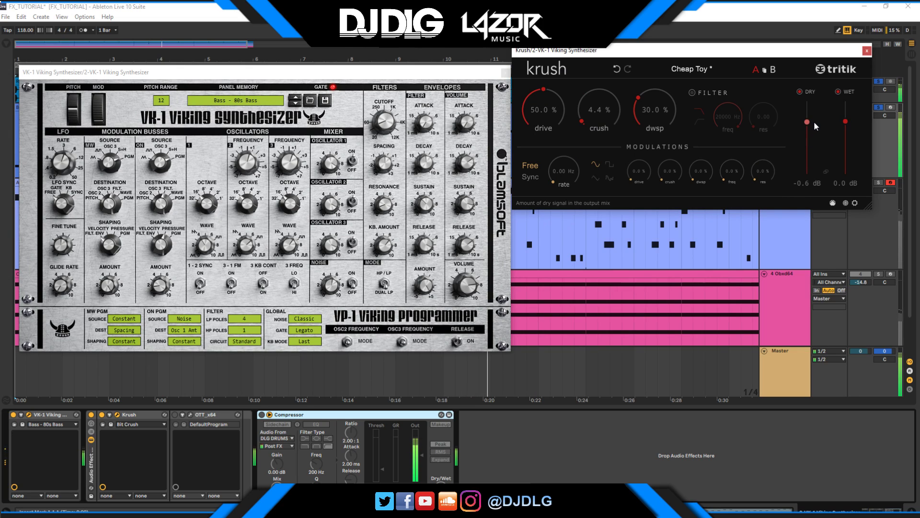
drag(846, 122, 846, 129)
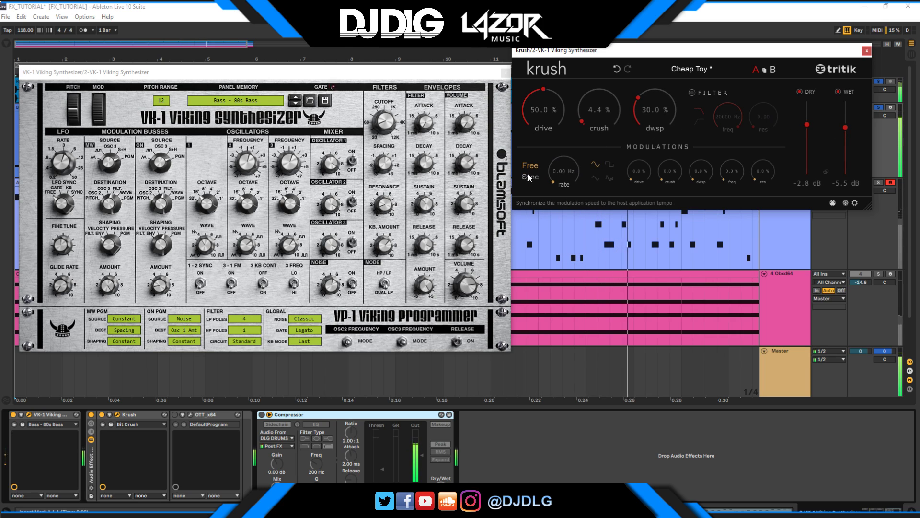
drag(541, 91, 533, 141)
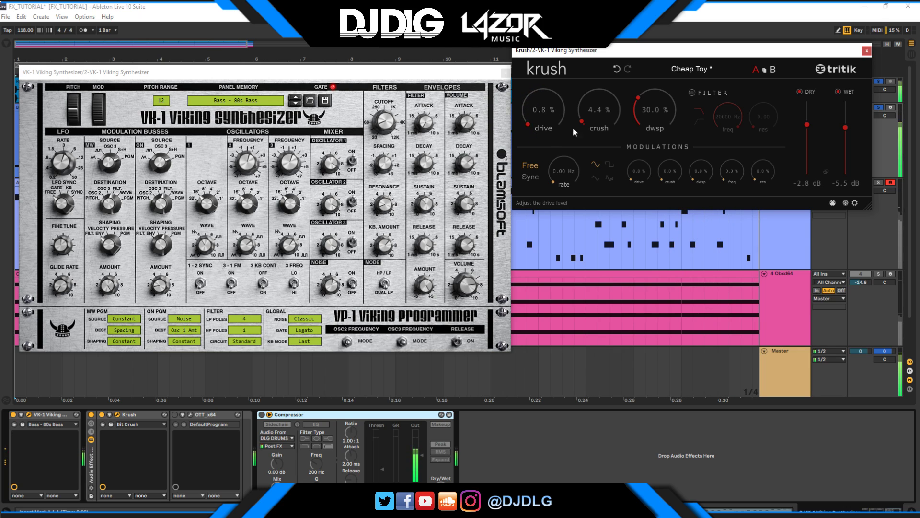
drag(586, 122, 583, 116)
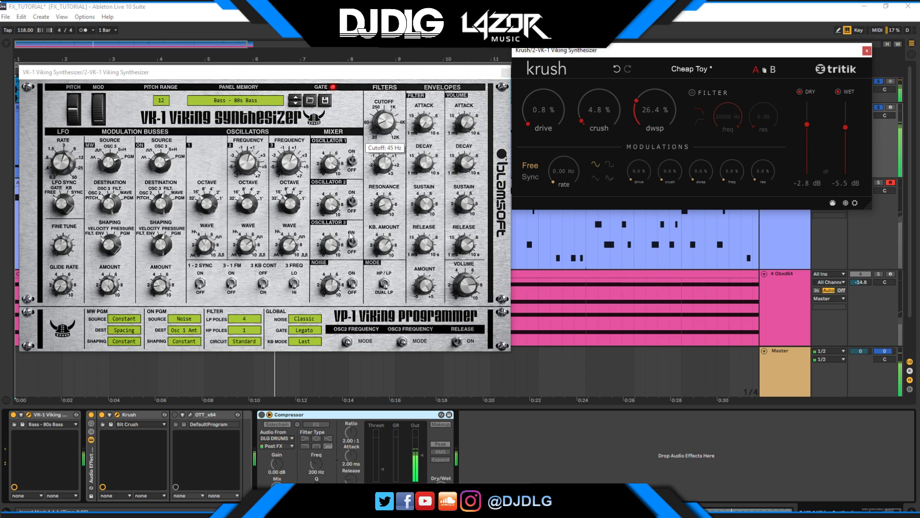
Enable OTT on the bass track and open its window, placed below the Krush window.
click(177, 415)
click(190, 415)
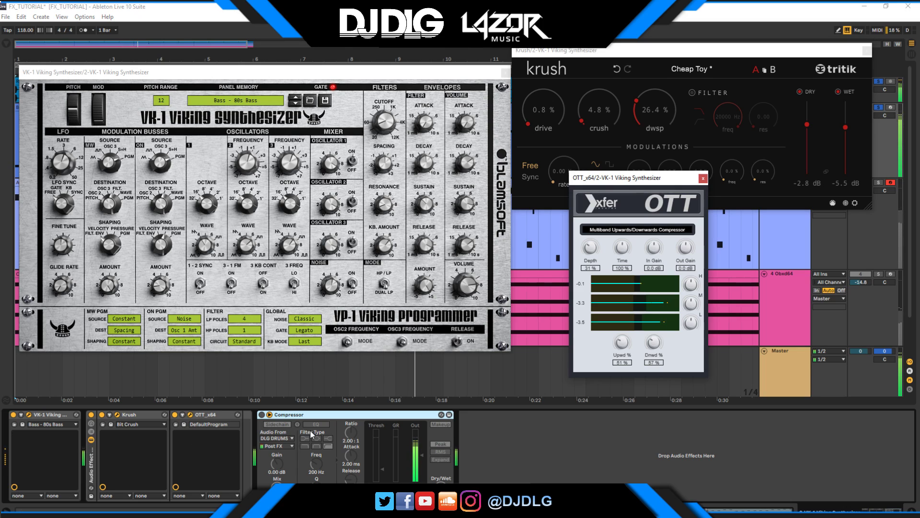
drag(638, 181, 583, 206)
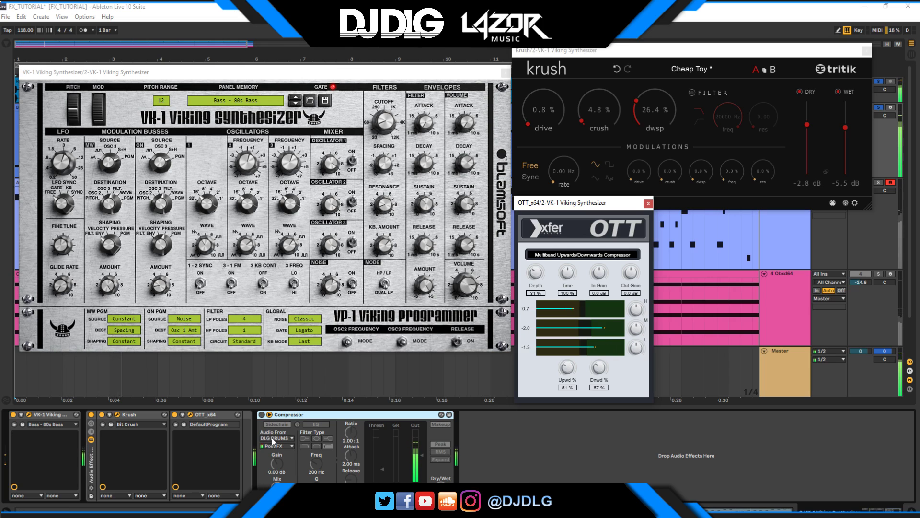
Enable the Compressor on the bass track, with its sidechain fed from DLG DRUMS, and adjust its threshold.
click(269, 415)
click(270, 414)
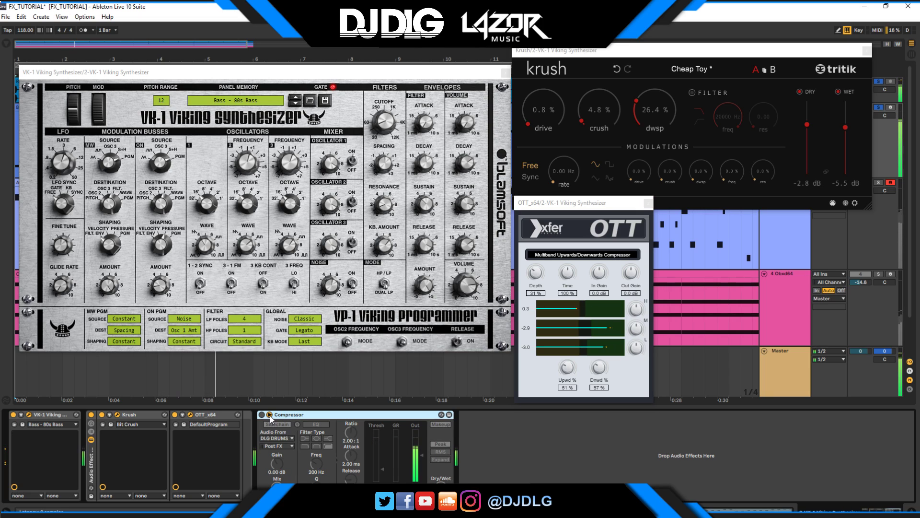
click(277, 425)
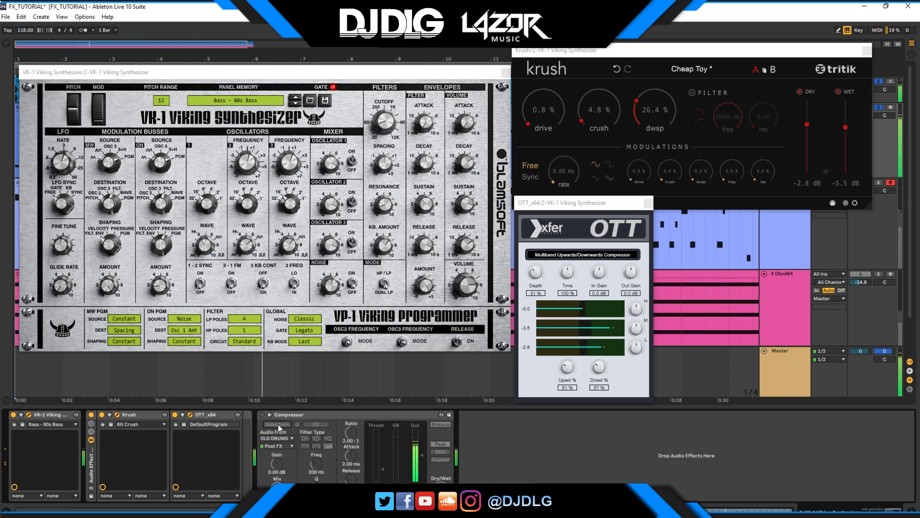
click(262, 414)
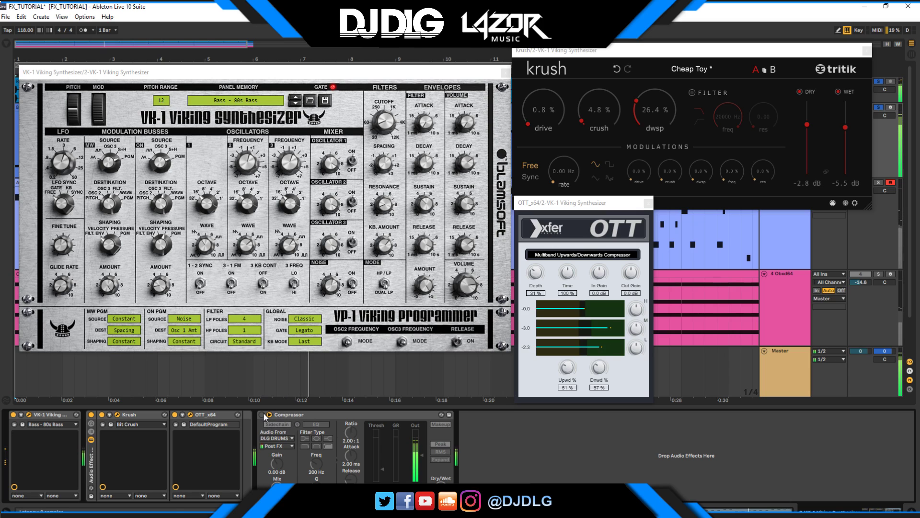
drag(373, 477, 382, 461)
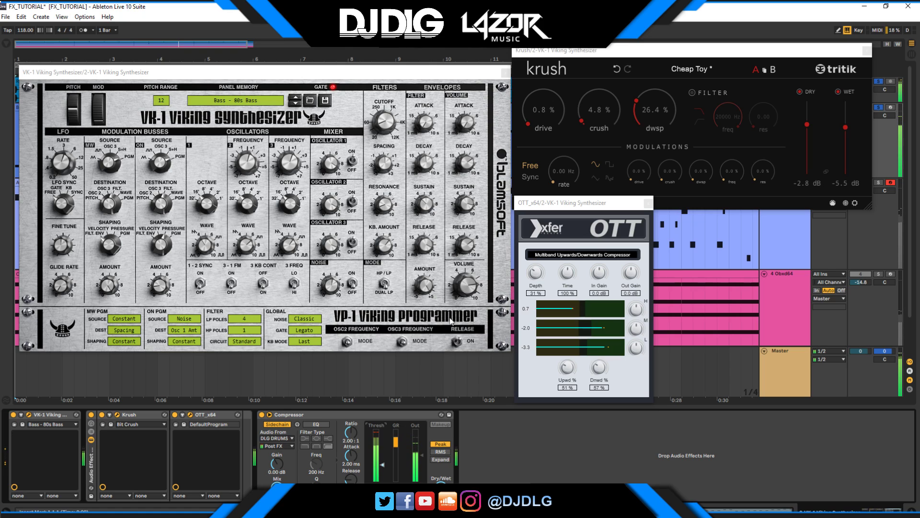
Close the VK-1 Viking Synthesizer, OTT and Krush windows of the bass track.
click(506, 74)
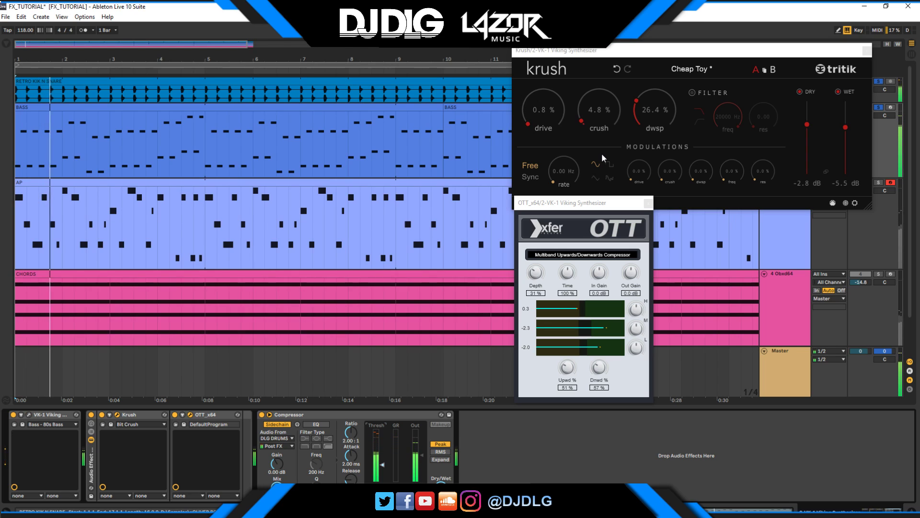
click(648, 203)
click(867, 50)
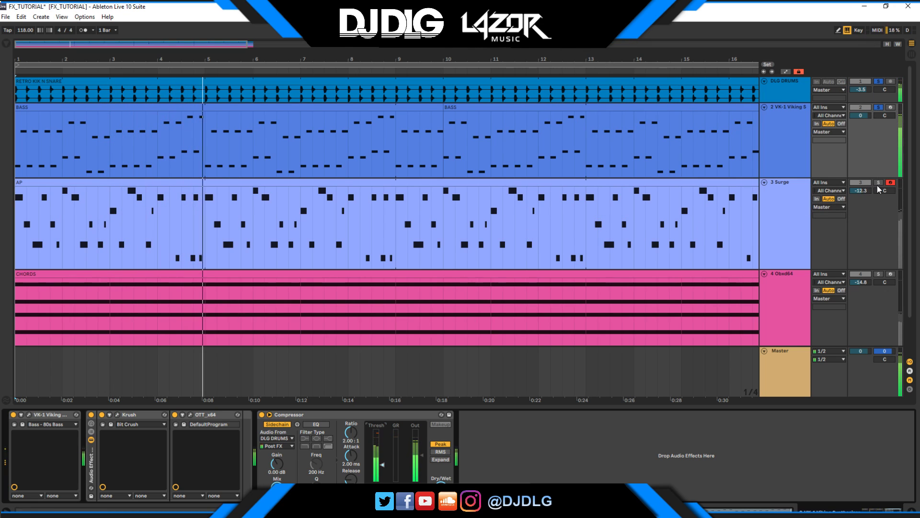
Solo the Surge track alongside the drums and bass, and open the Surge synthesizer window over the middle of the arrangement.
click(694, 216)
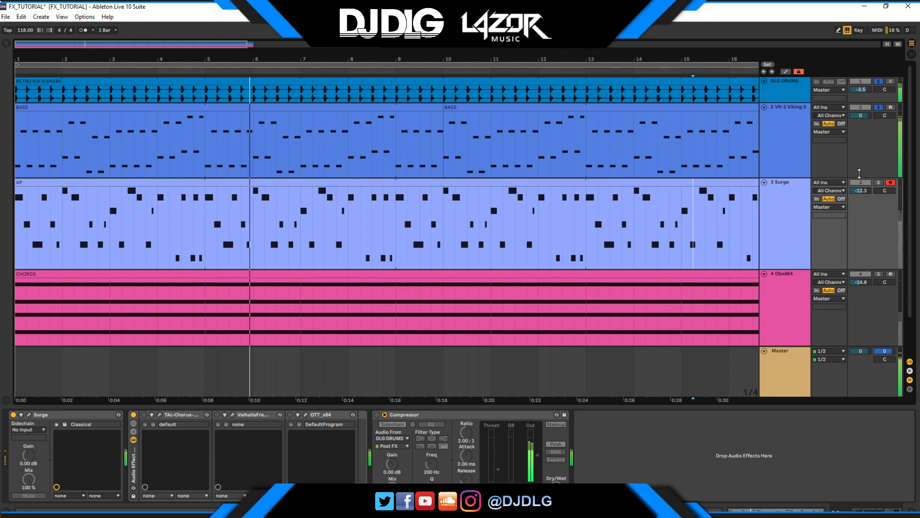
click(878, 183)
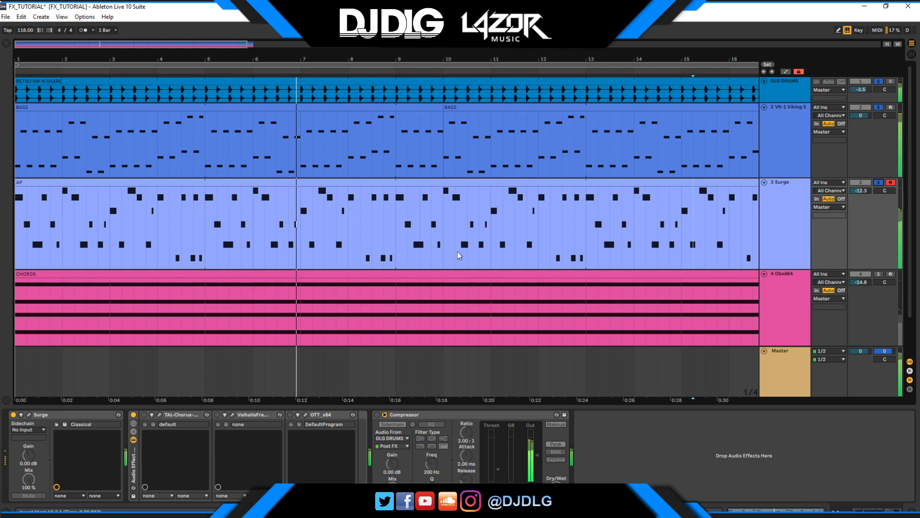
click(29, 414)
drag(247, 71, 420, 104)
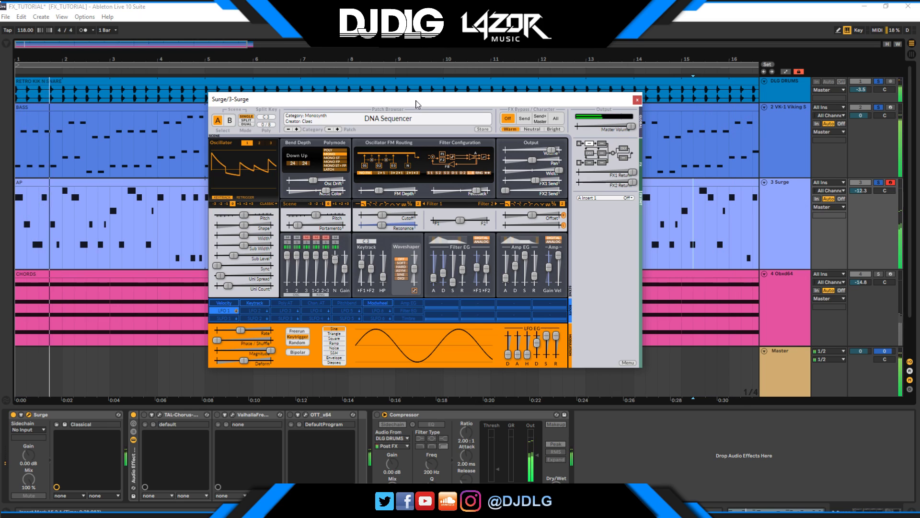
mouse_move(415, 104)
mouse_down()
mouse_move(398, 101)
mouse_move(456, 109)
mouse_move(405, 113)
mouse_up()
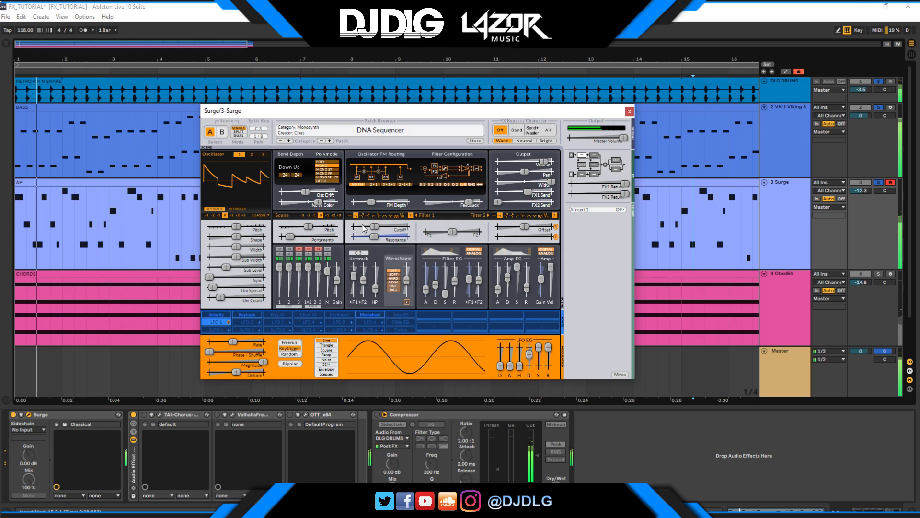
Review Surge's patch categories and the filter envelope's attack slider, keeping the DNA Sequencer patch loaded.
click(384, 136)
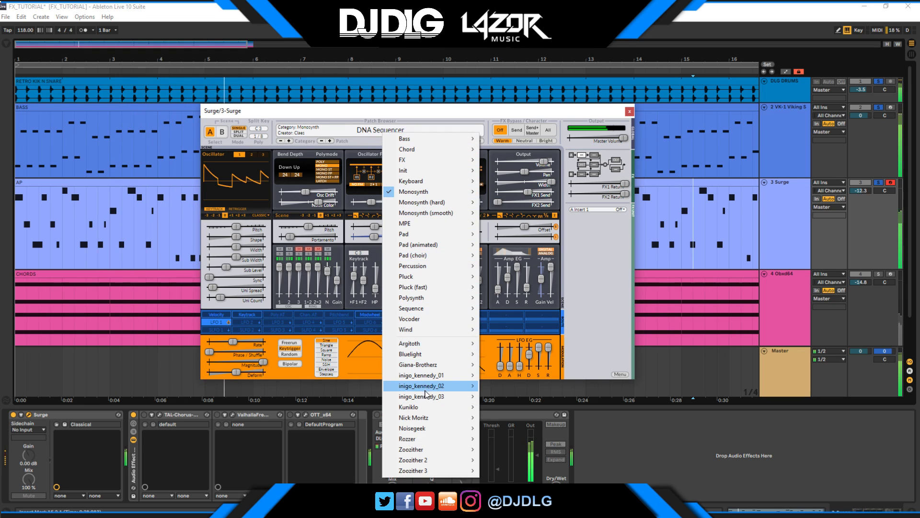
click(409, 119)
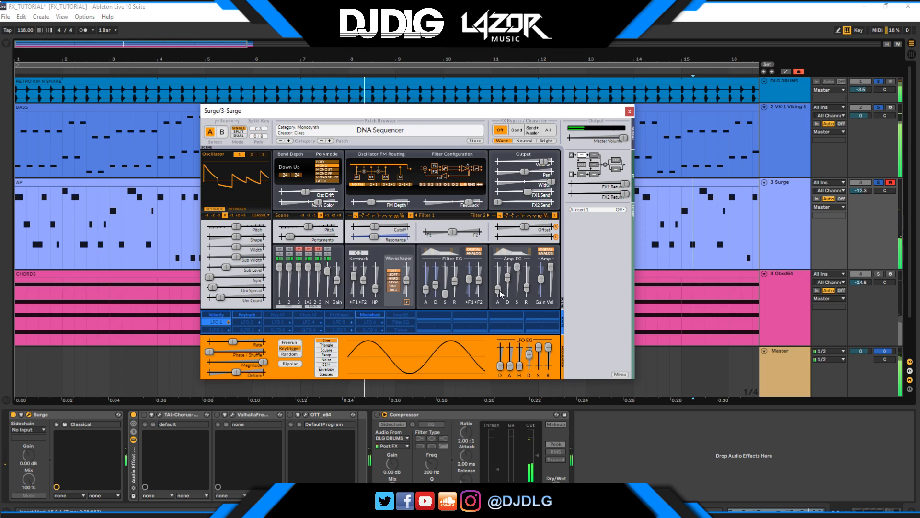
click(425, 291)
drag(425, 291, 425, 290)
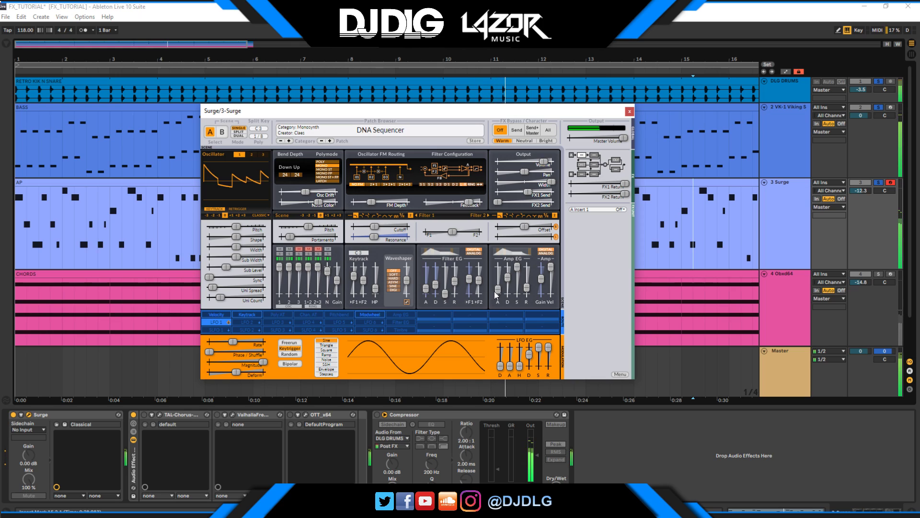
click(426, 293)
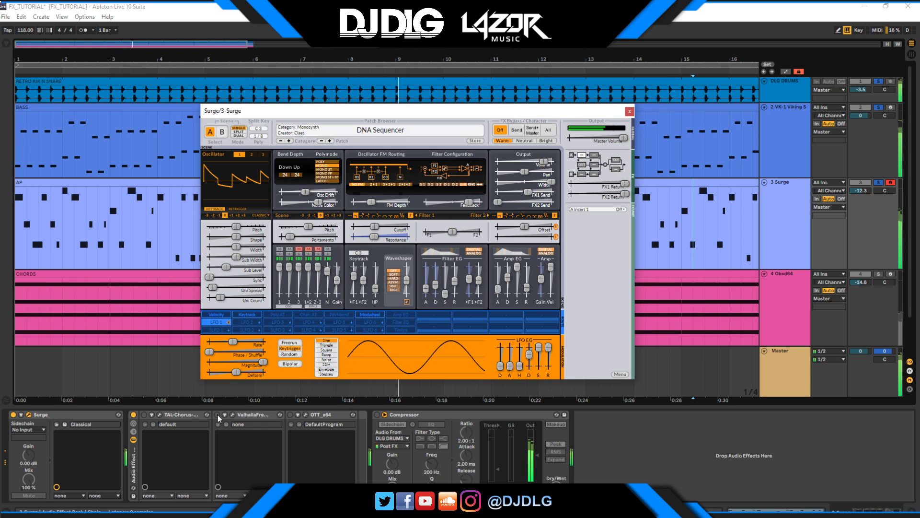
Open the TAL-Chorus-LX window of the Surge track, place it beside the synthesizer and enable the effect.
click(160, 414)
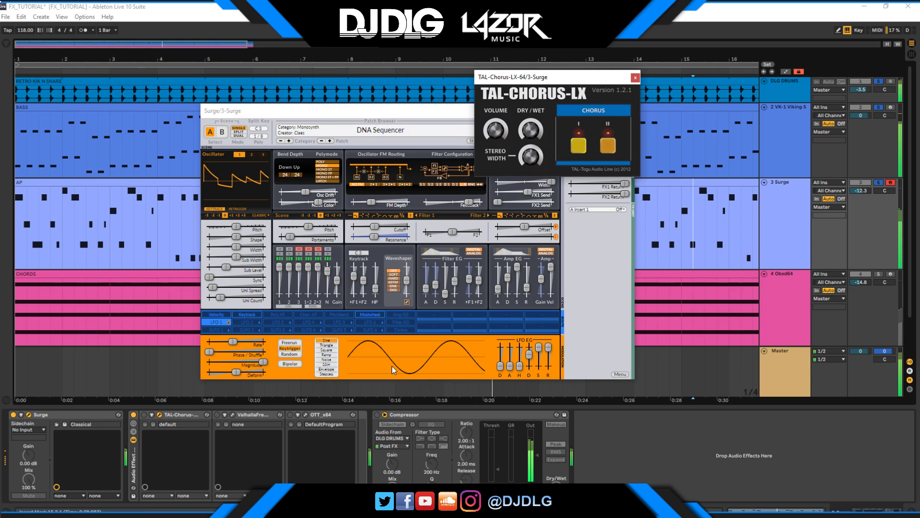
drag(521, 80, 686, 110)
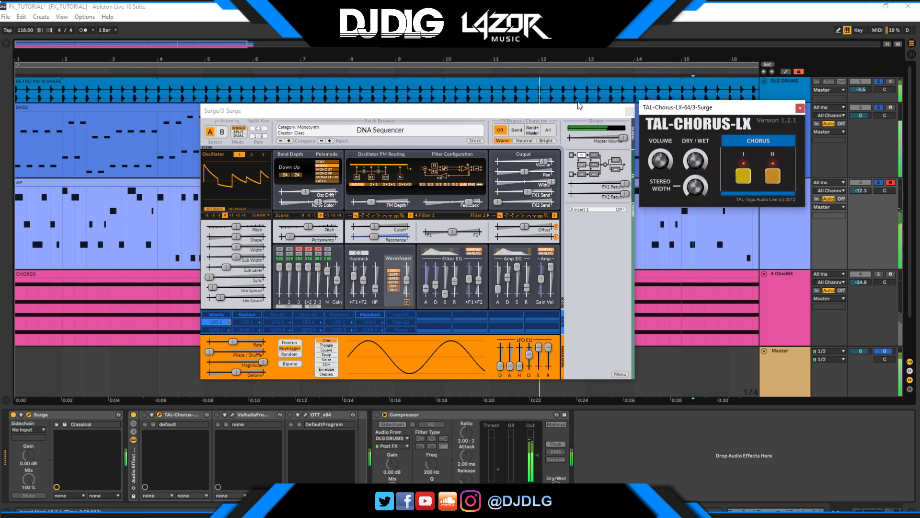
drag(567, 113, 455, 95)
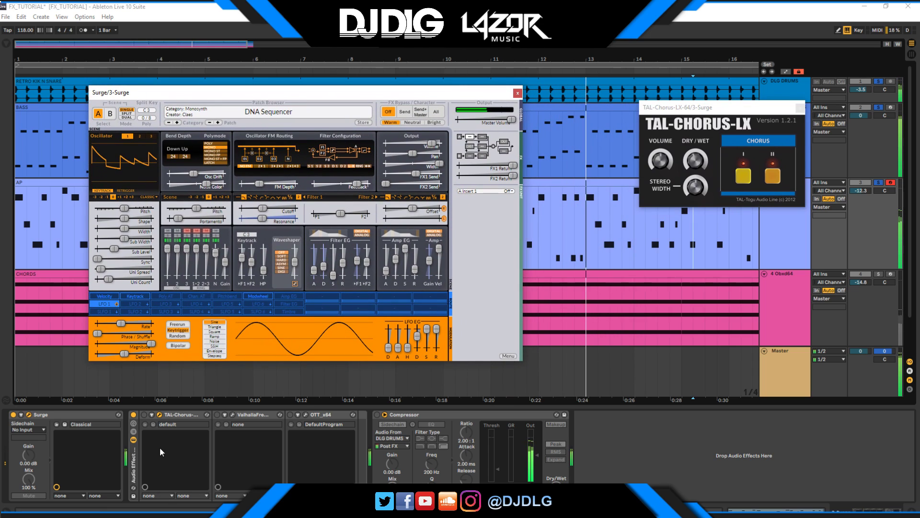
click(144, 415)
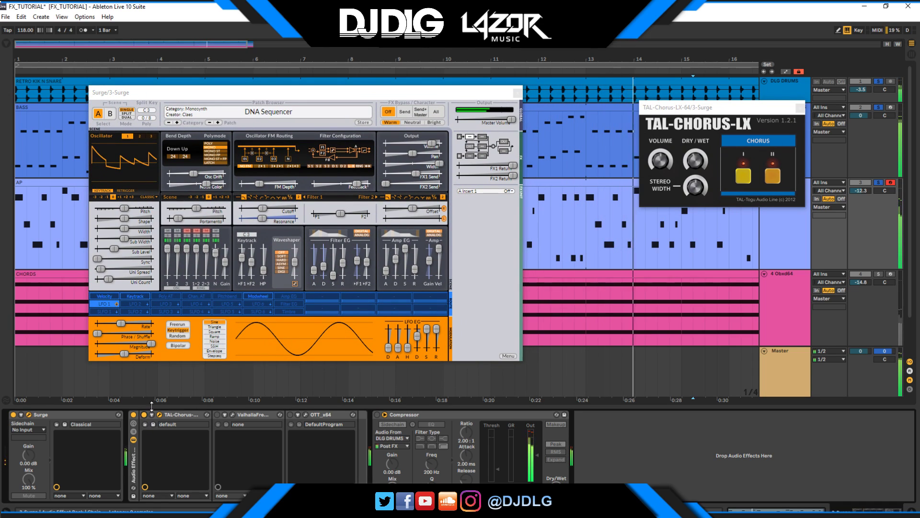
drag(691, 108, 571, 126)
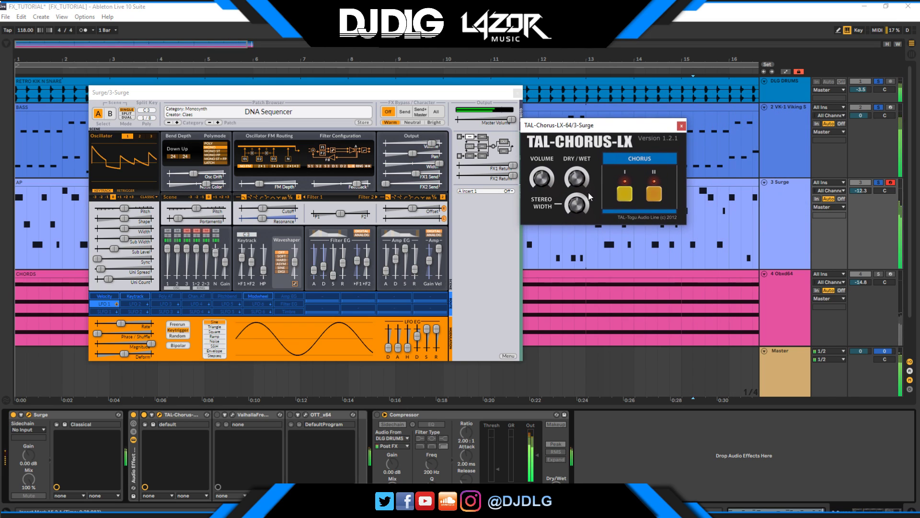
Compare the Surge sound with TAL-Chorus-LX bypassed and enabled, leaving the chorus on, and check its stereo width control.
click(144, 416)
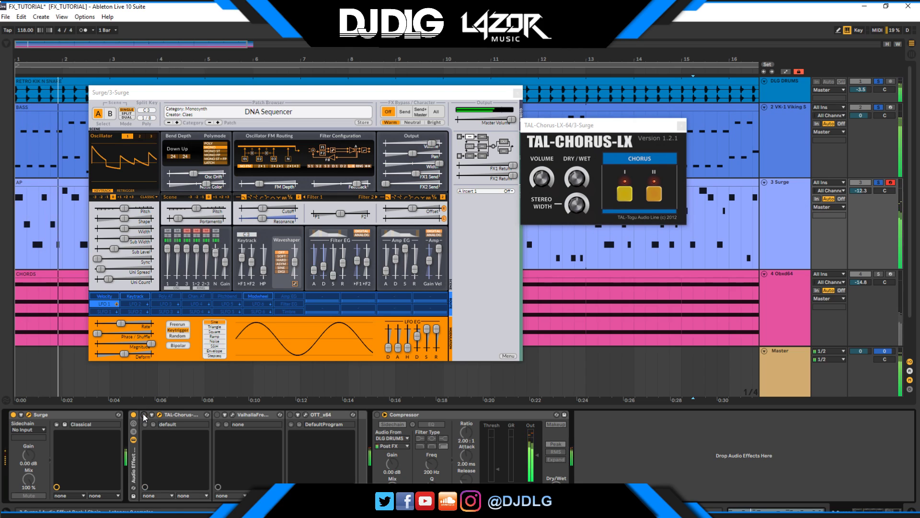
click(144, 415)
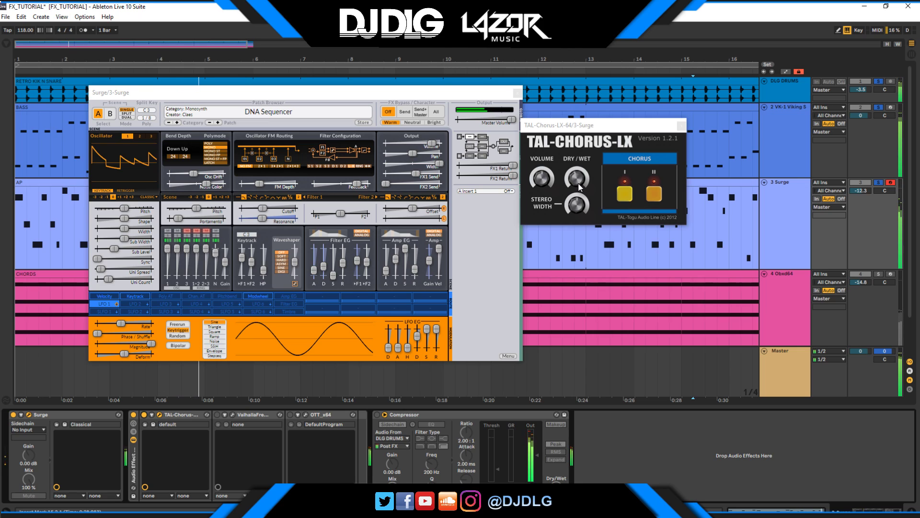
click(581, 207)
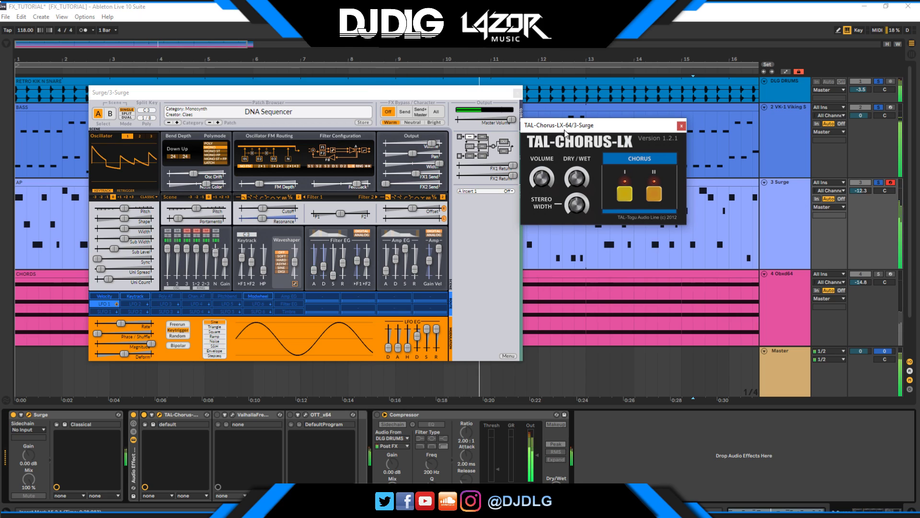
Open ValhallaFreqEcho on the Surge track, place its window below TAL-Chorus-LX and enable the effect.
click(232, 415)
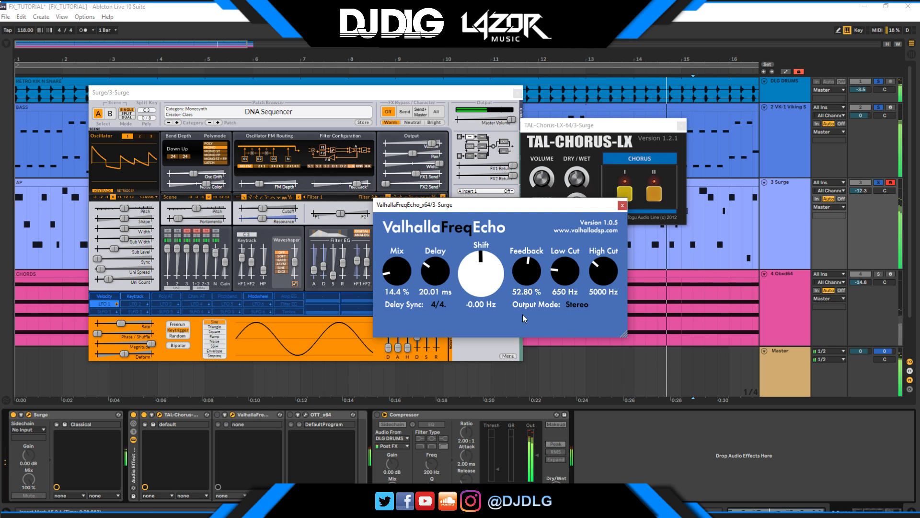
drag(458, 213, 608, 223)
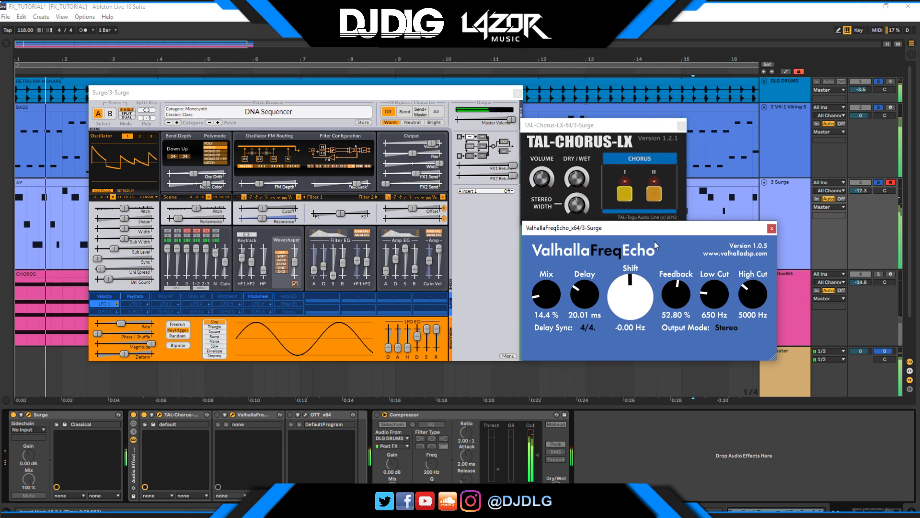
click(217, 415)
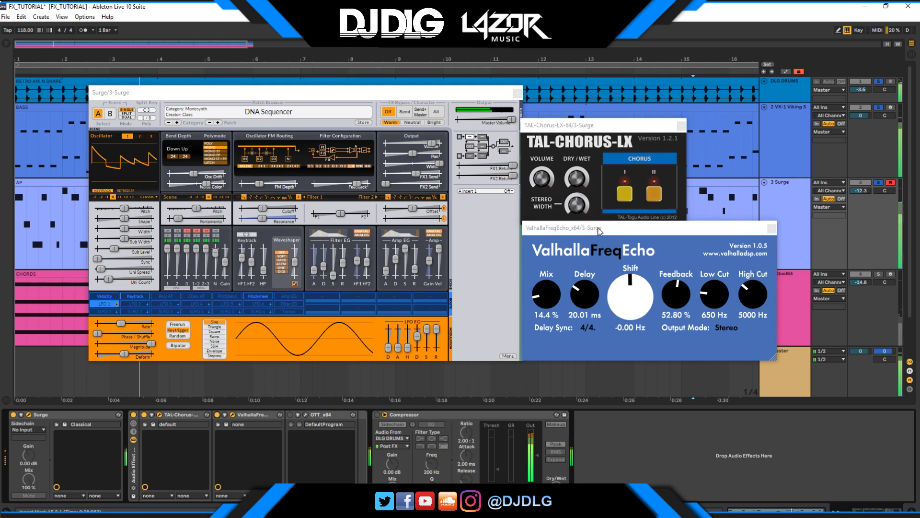
drag(595, 235, 588, 229)
Set the ValhallaFreqEcho mix to 26.8 %.
scroll(542, 286, up, 2)
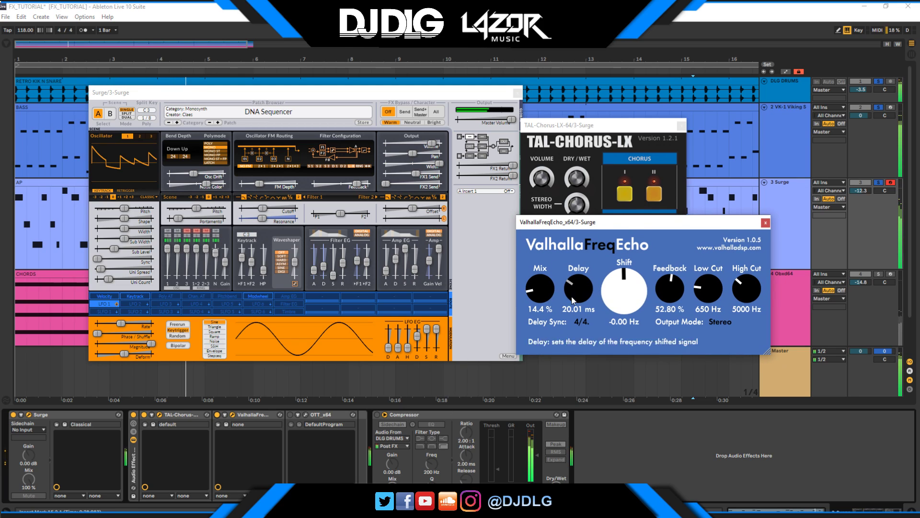
drag(541, 286, 547, 271)
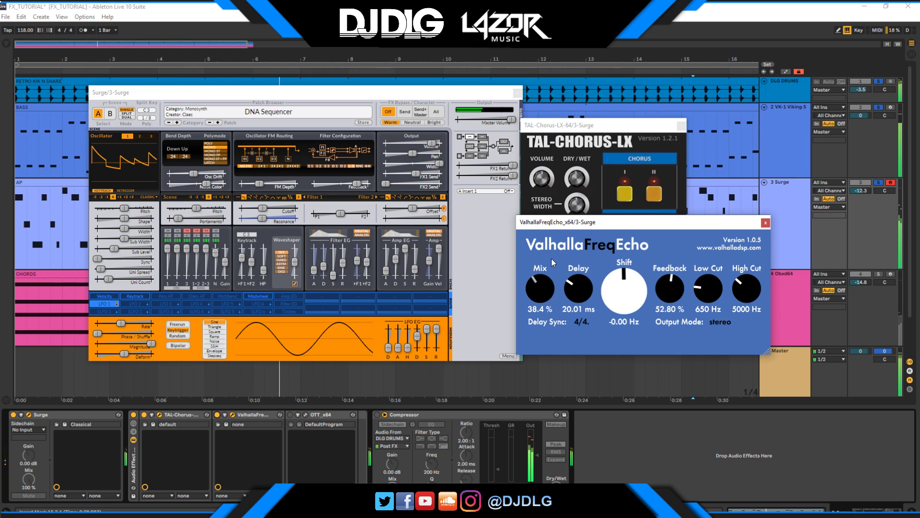
drag(553, 266, 551, 273)
Enable OTT on the Surge track and open its window, spreading out the OTT, ValhallaFreqEcho and Surge windows.
click(290, 415)
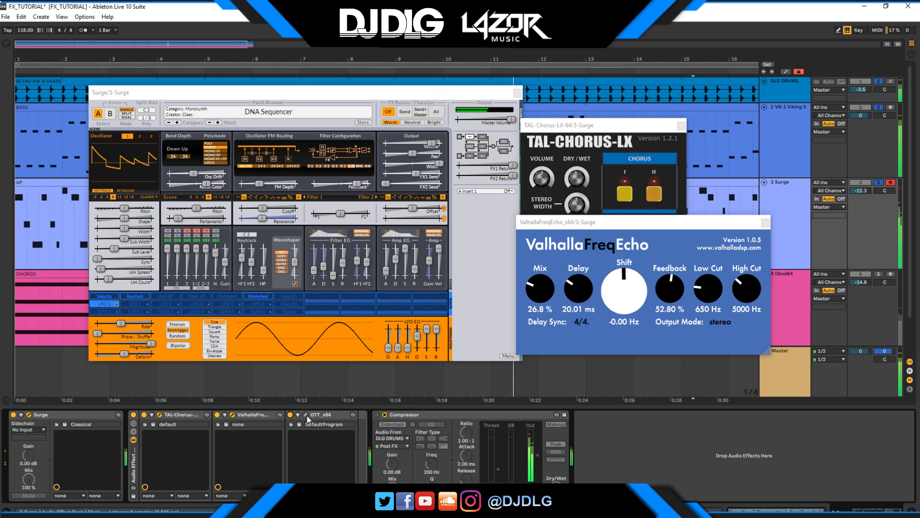
click(306, 415)
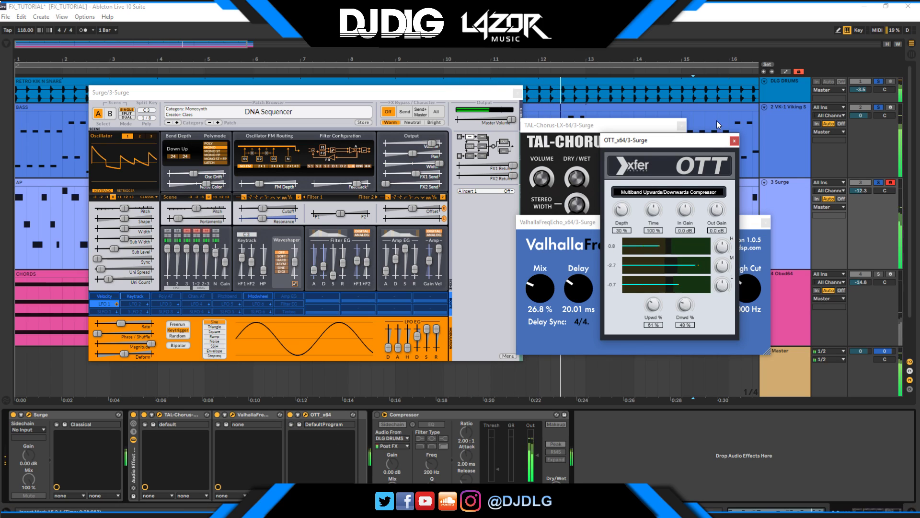
drag(688, 139, 748, 151)
drag(619, 224, 496, 224)
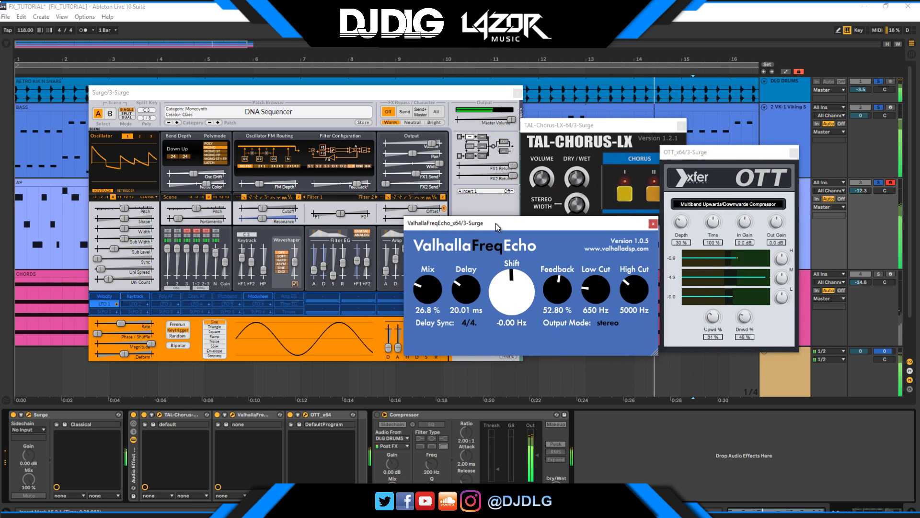
drag(435, 93, 376, 90)
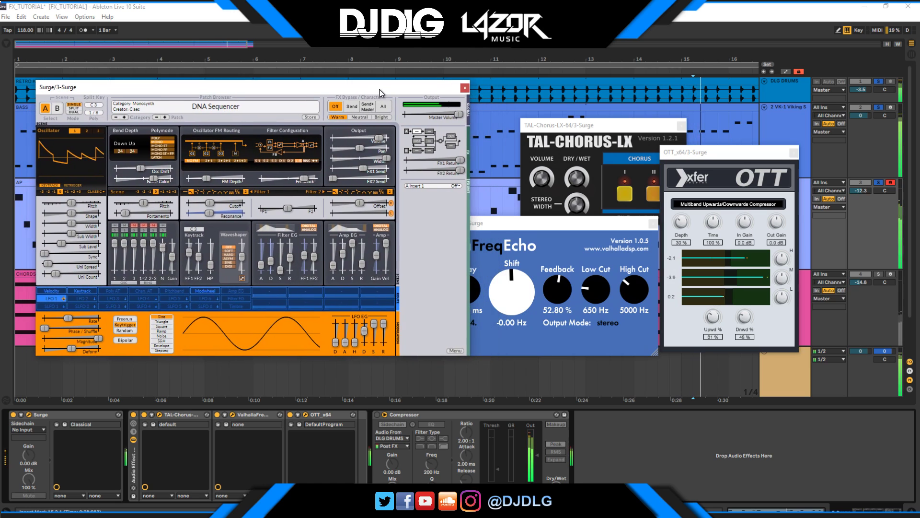
Enable the Surge track's Compressor with the DLG DRUMS sidechain, and tidy the plugin windows by separating the effects and closing Surge.
click(378, 417)
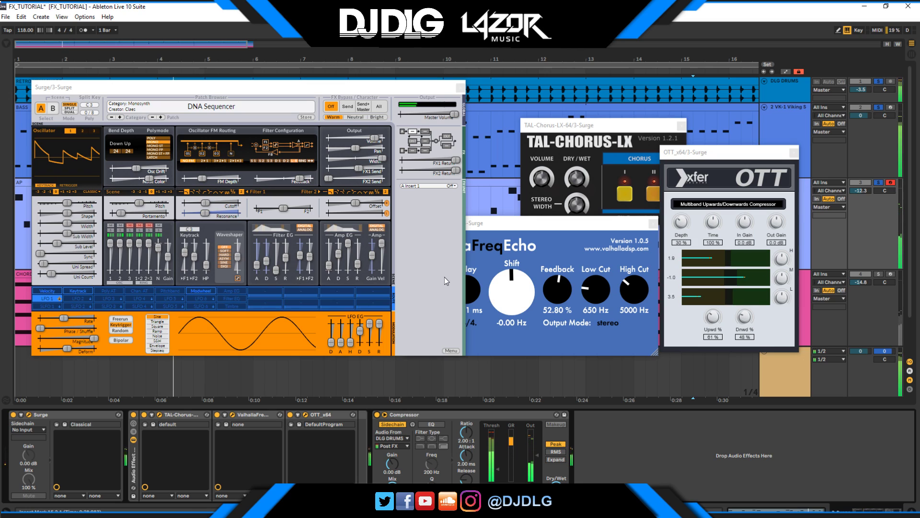
drag(514, 230, 575, 250)
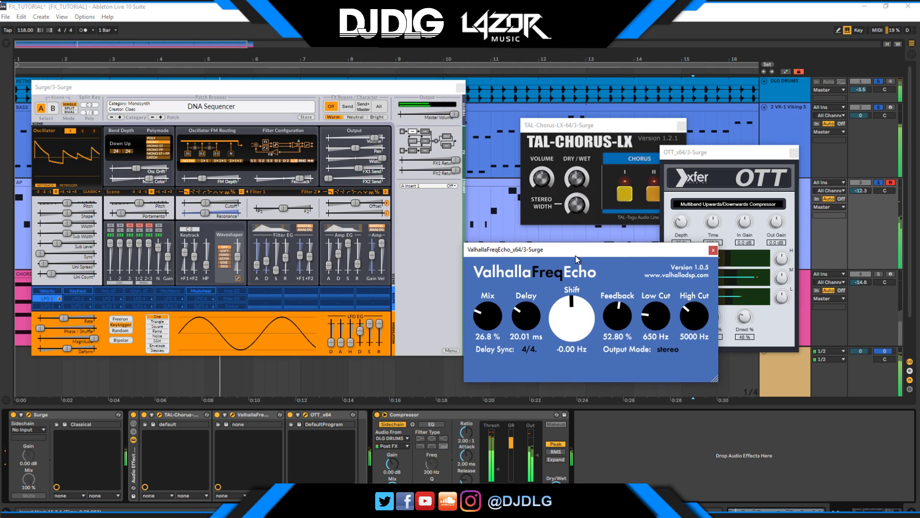
drag(700, 153, 734, 126)
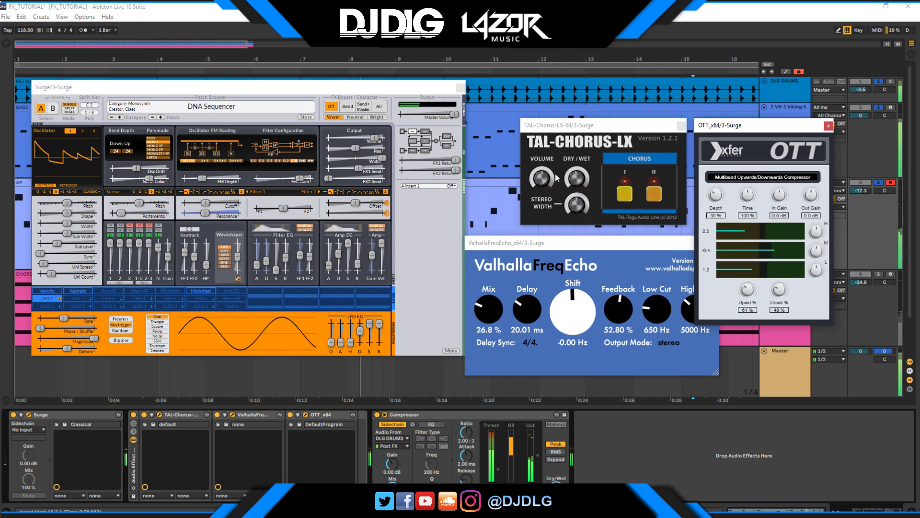
click(460, 88)
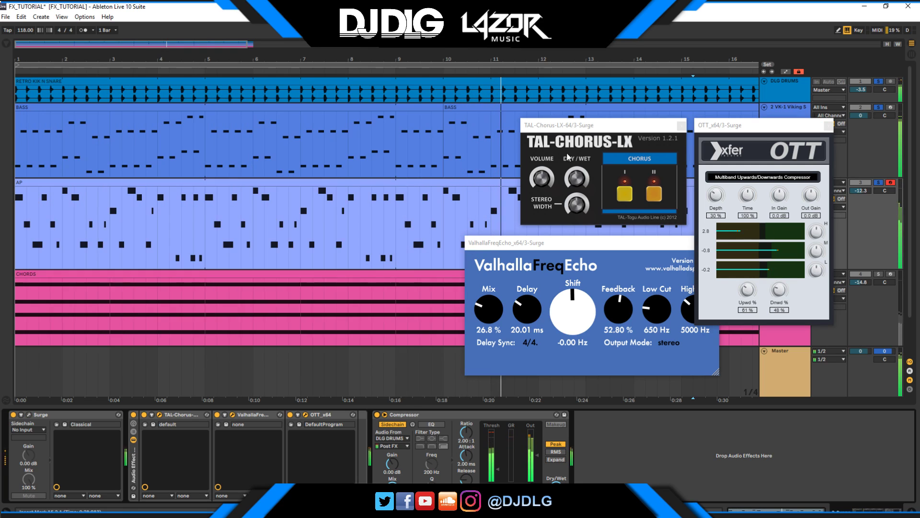
Close the Surge track's ValhallaFreqEcho, TAL-Chorus-LX and OTT plugin windows.
click(684, 241)
click(714, 243)
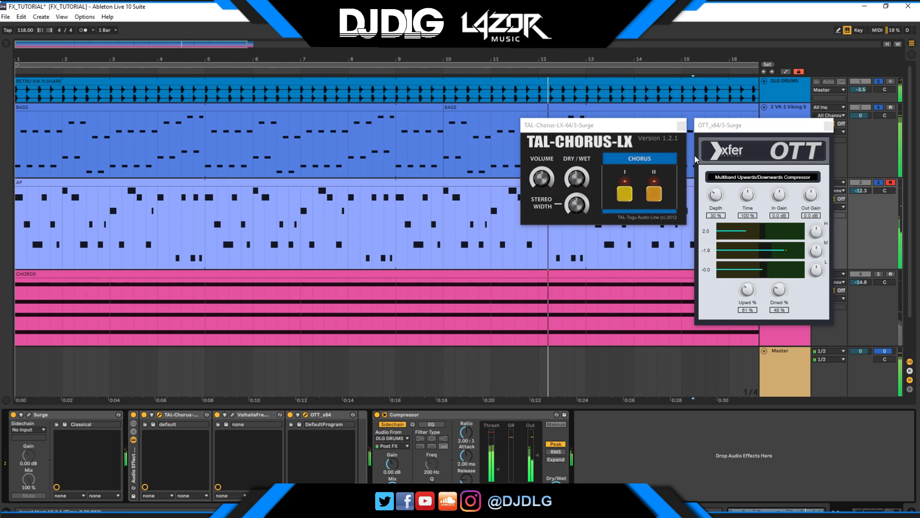
click(681, 126)
click(828, 126)
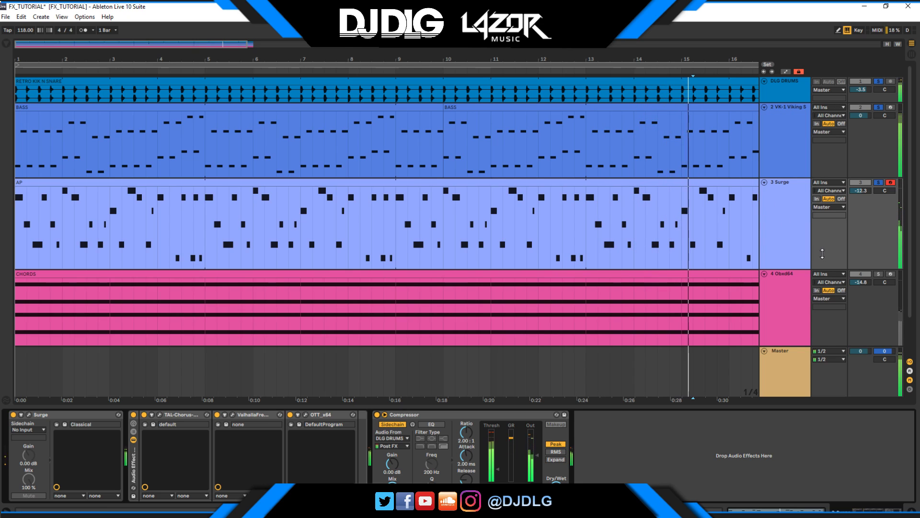
Solo the Obxd64 chords track alongside the others, show its devices and open the OB-Xd synth window over the middle of the arrangement.
click(879, 273)
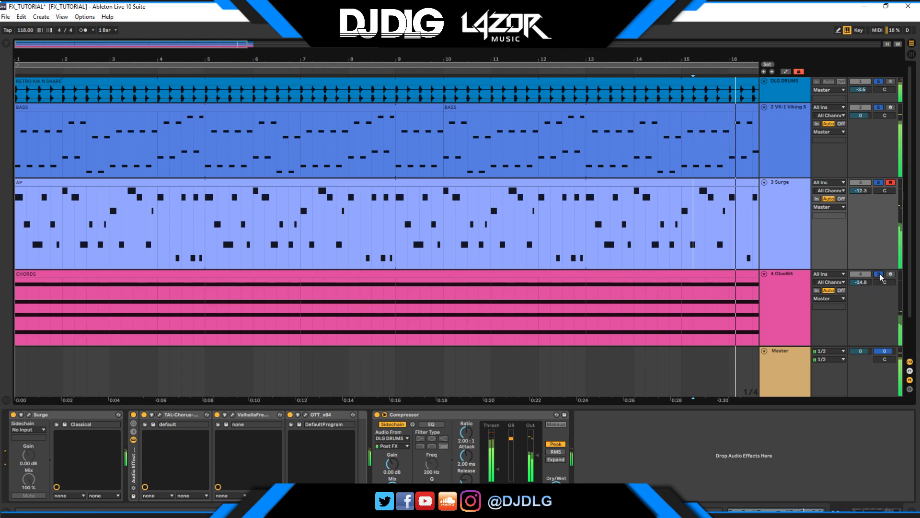
click(56, 303)
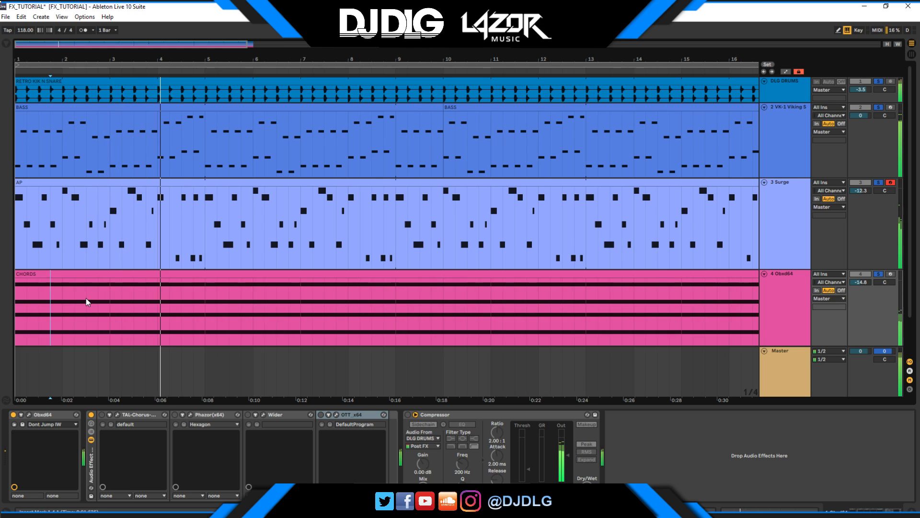
click(29, 414)
drag(206, 114, 357, 106)
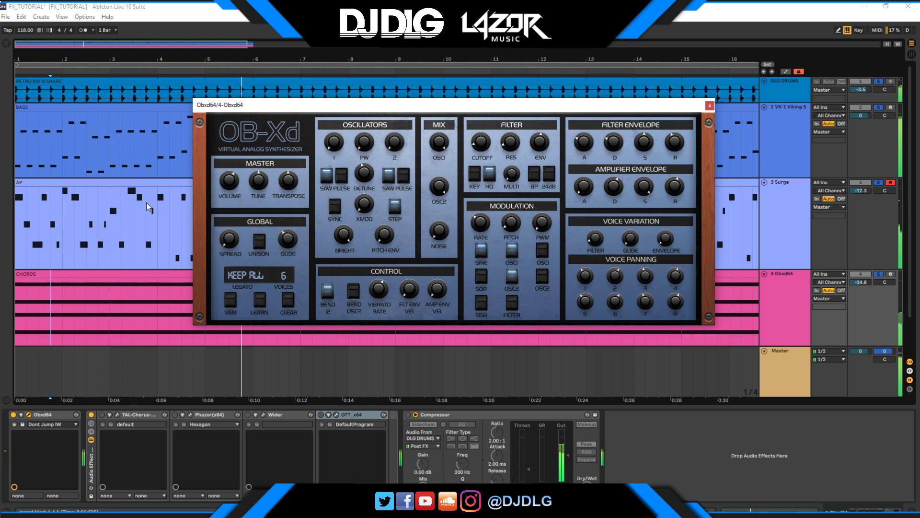
Balance the levels by setting the VK-1 Viking bass track's volume to -3.0 dB and the Obxd64 chords track's volume to -10.2 dB.
click(169, 158)
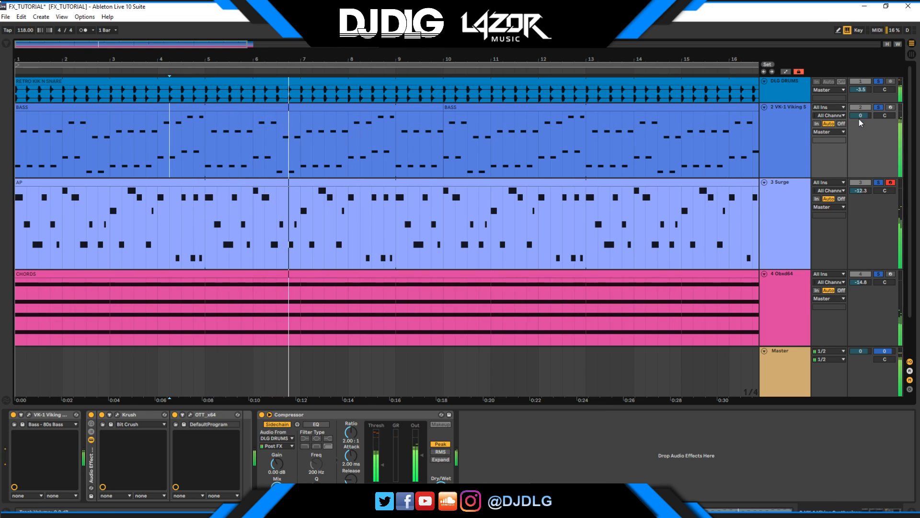
drag(860, 120, 860, 133)
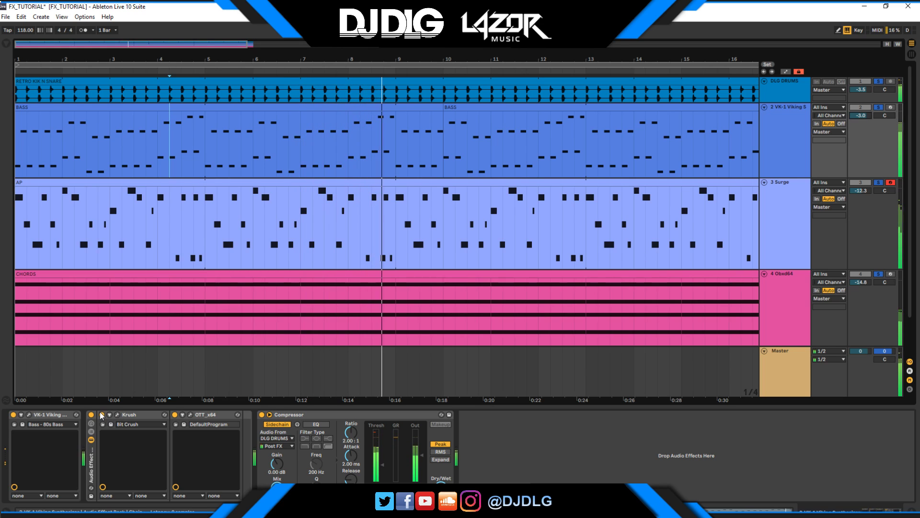
click(300, 316)
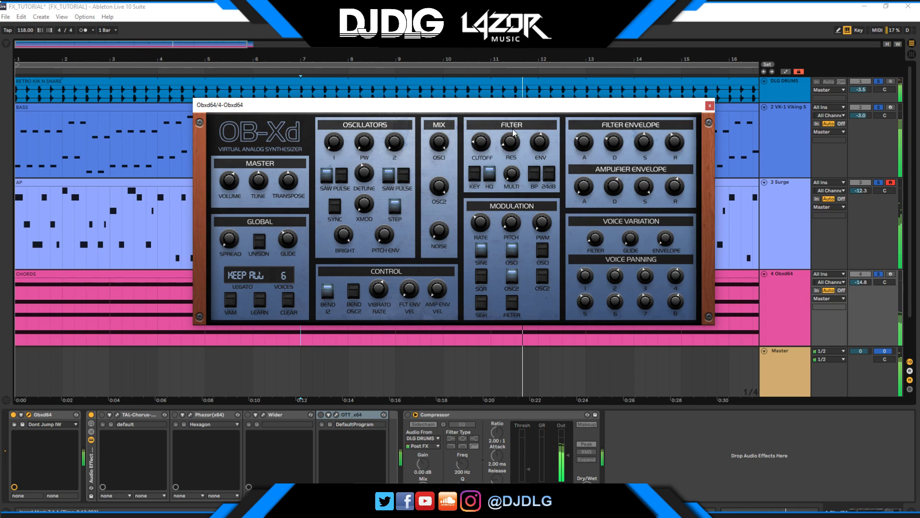
drag(866, 283, 866, 277)
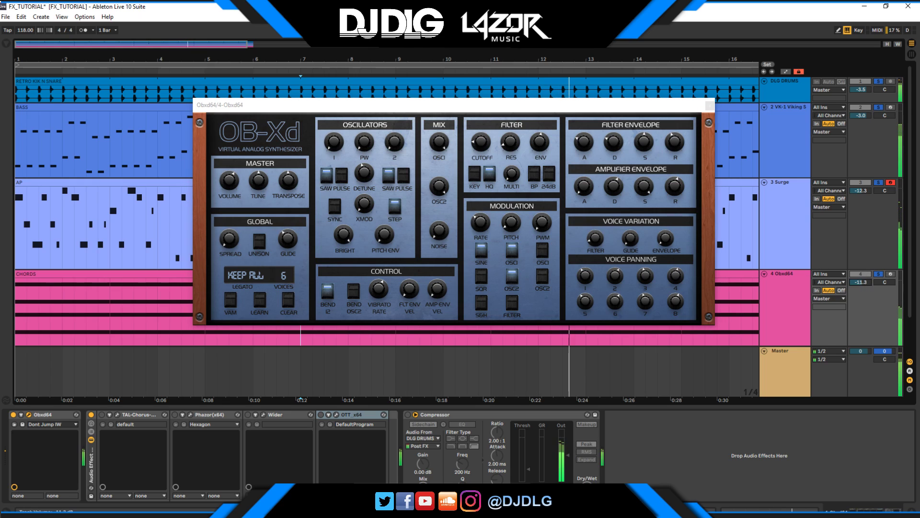
click(483, 144)
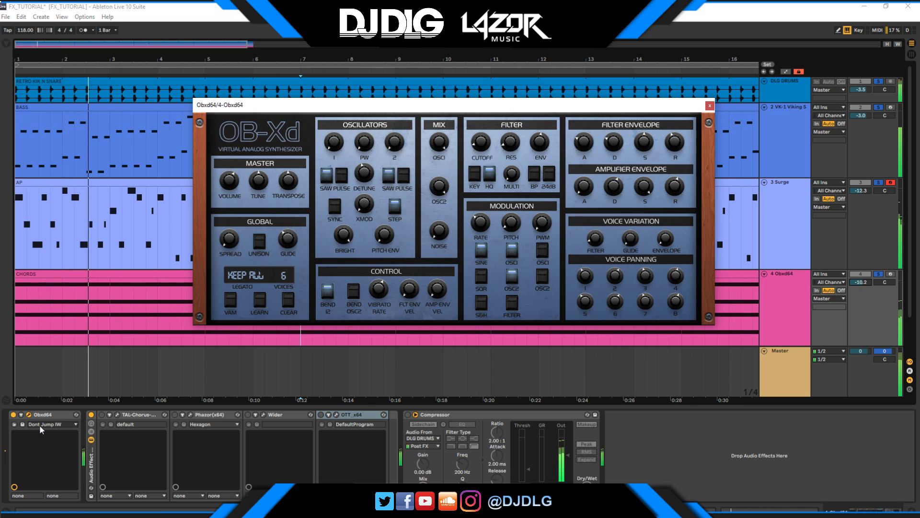
Enable TAL-Chorus-LX on the Obxd64 track, open its window and arrange it beside the OB-Xd synth without overlap.
click(101, 415)
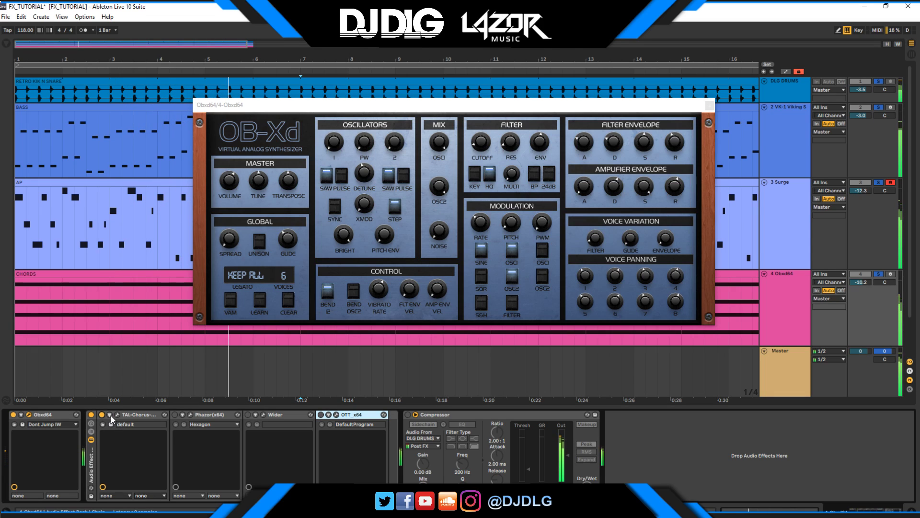
click(116, 415)
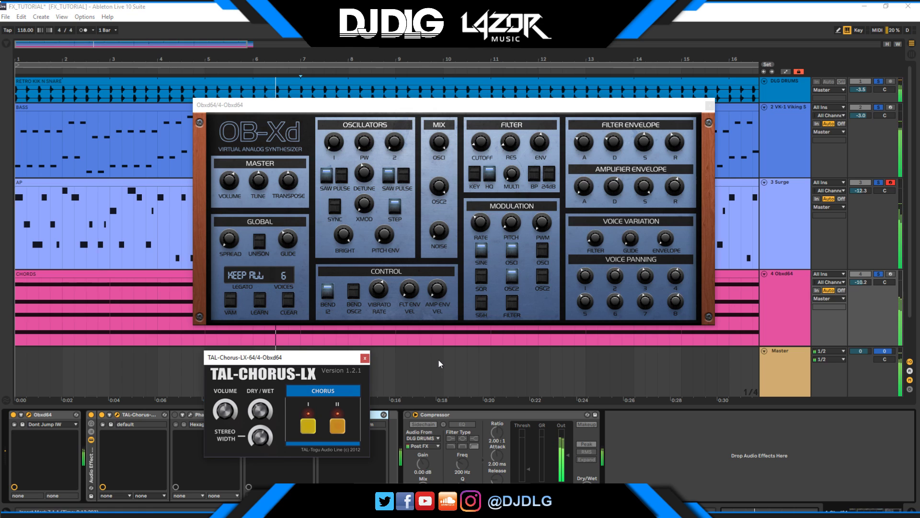
drag(307, 358, 808, 148)
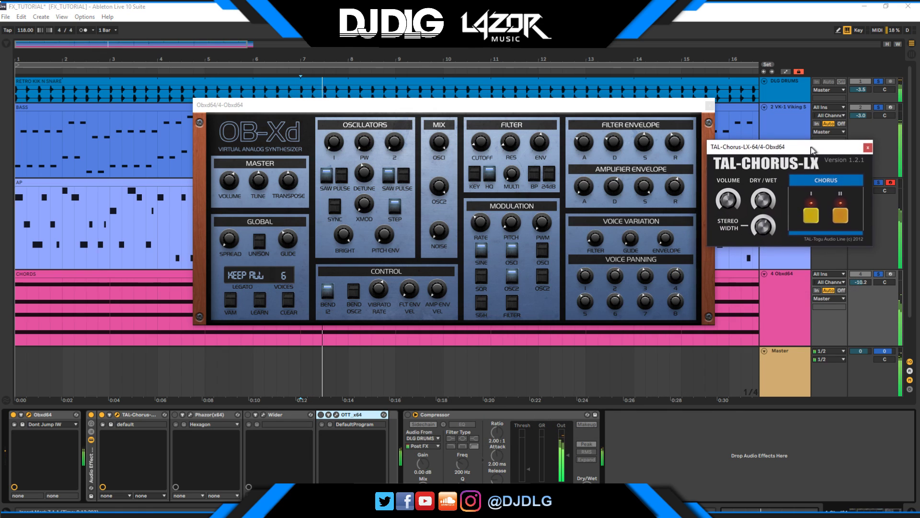
drag(663, 106, 514, 98)
drag(778, 152, 644, 118)
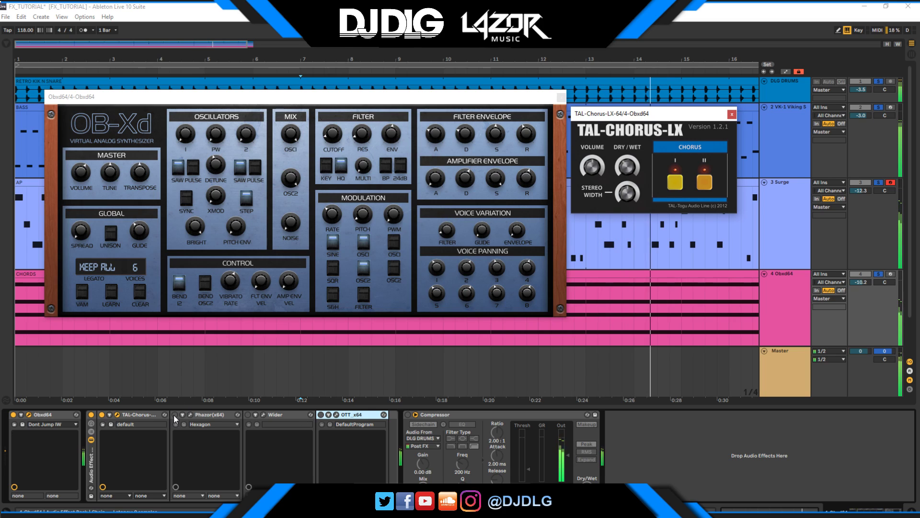
Open Phazor on the Obxd64 track, place its window below TAL-Chorus-LX, enable the effect and focus on its Mix control.
click(190, 414)
drag(666, 261, 628, 222)
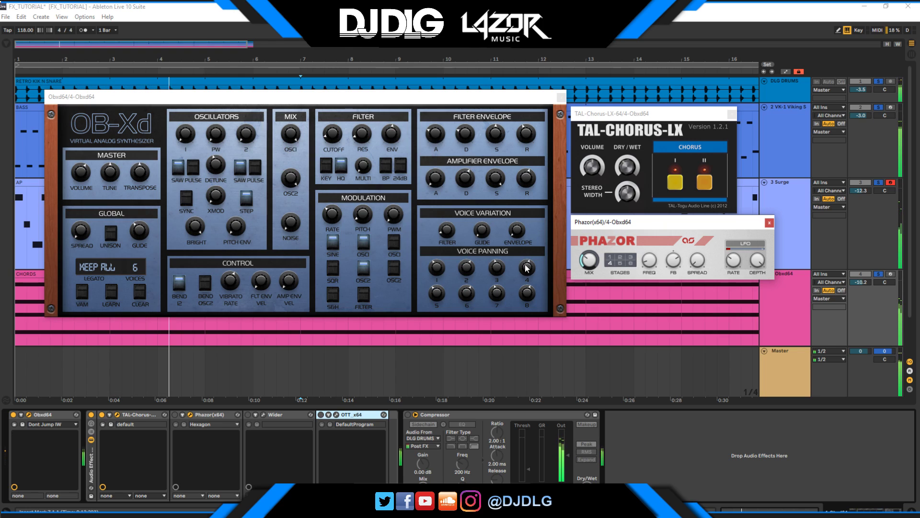
click(176, 415)
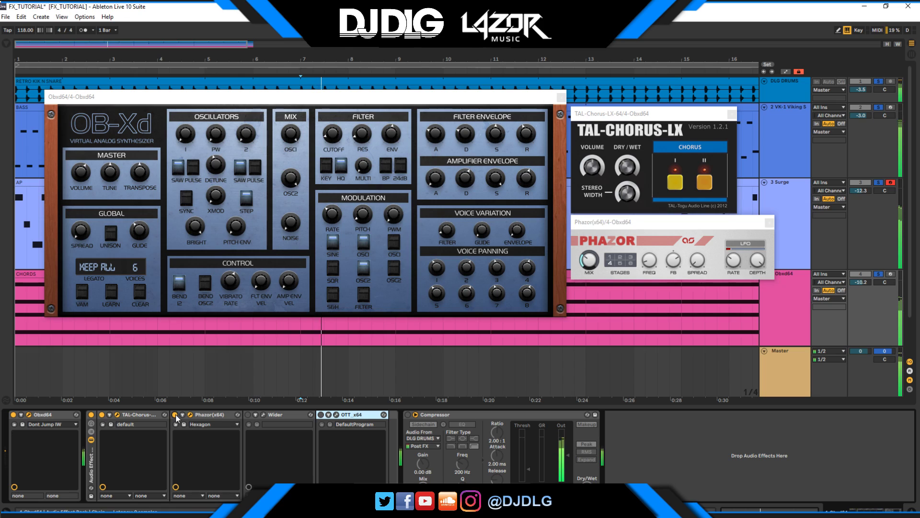
click(591, 269)
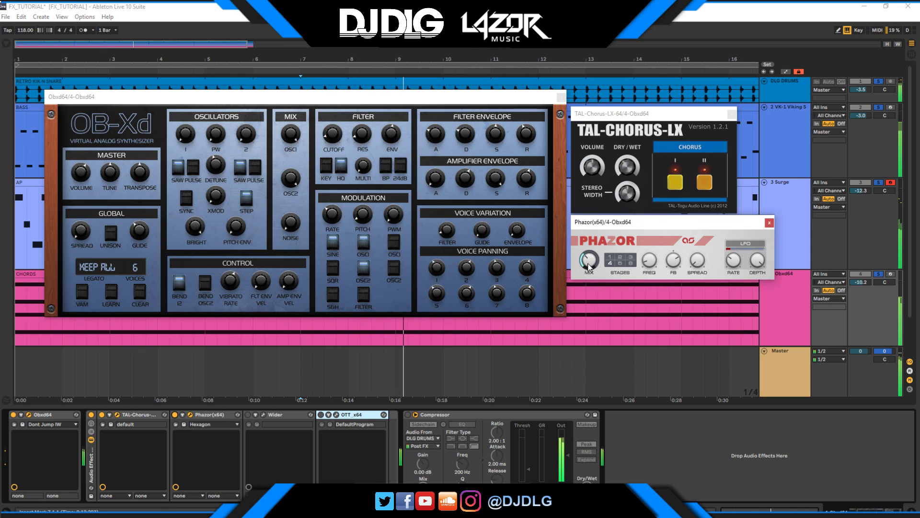